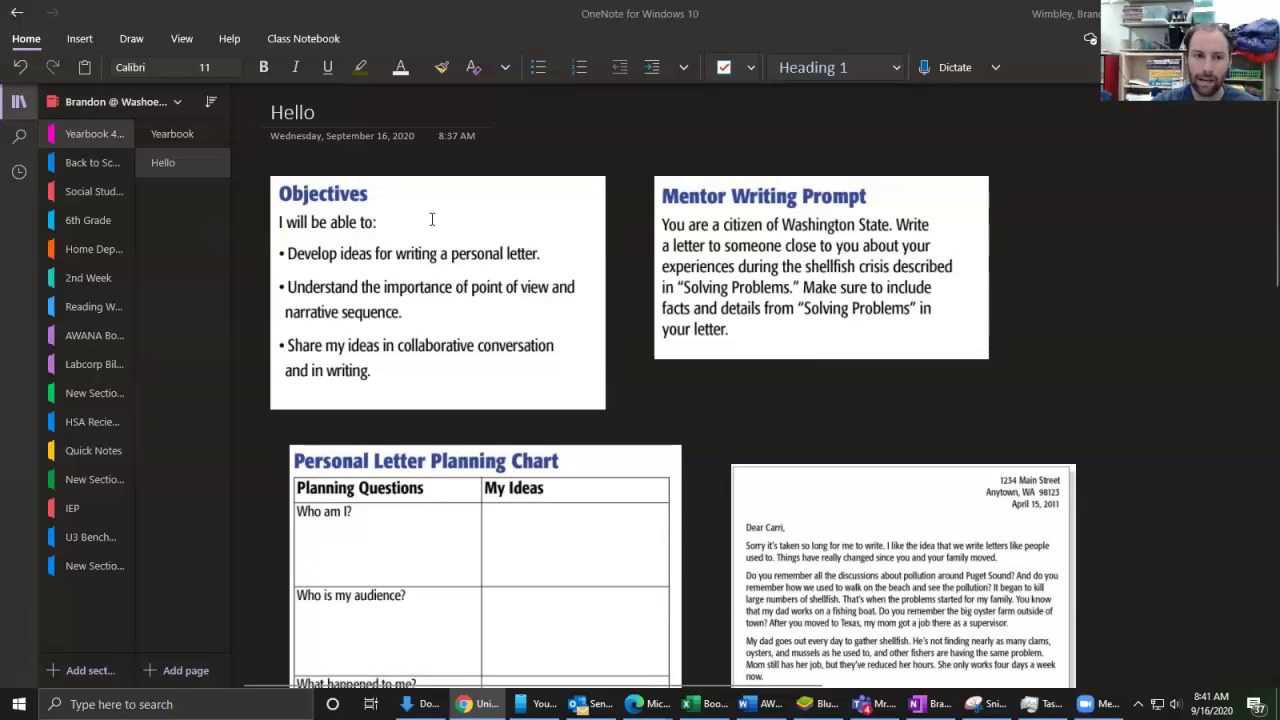
# Step: Scroll down to read the Anchor Chart enlarged, then scroll back up to the Mentor Writing Prompt
pyautogui.scroll(-2, 431, 217)
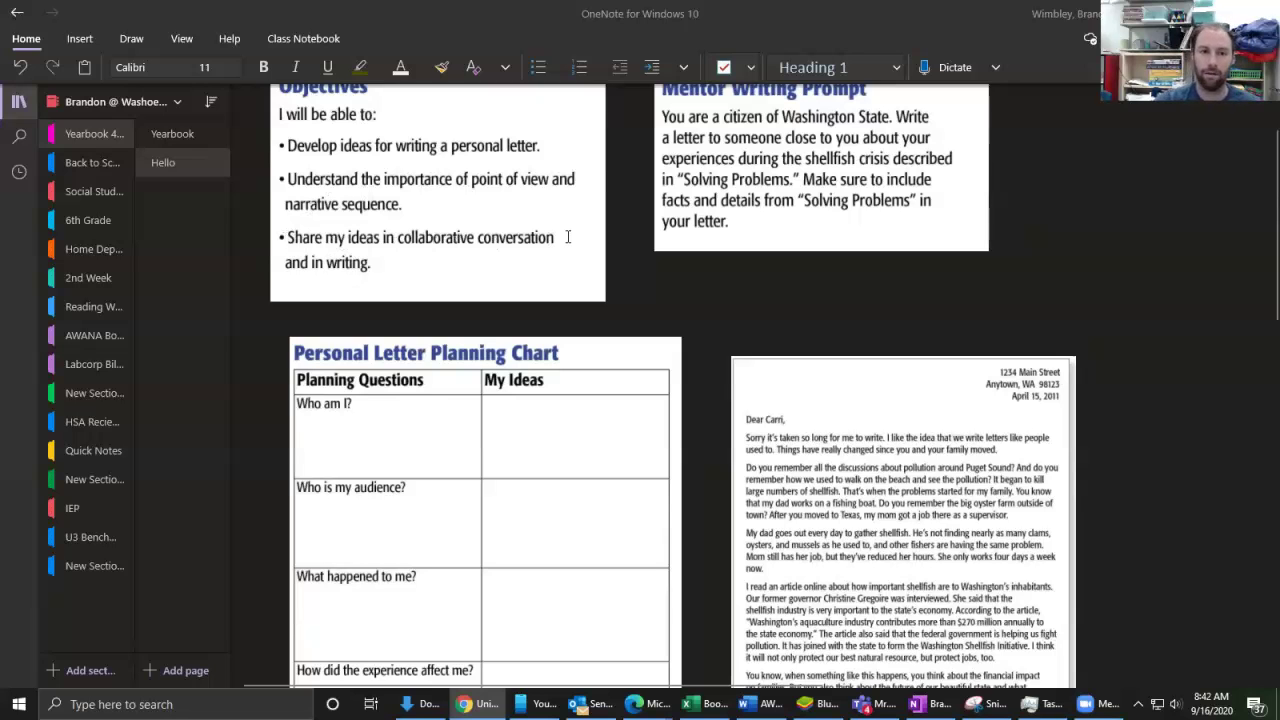
pyautogui.scroll(-5, 552, 253)
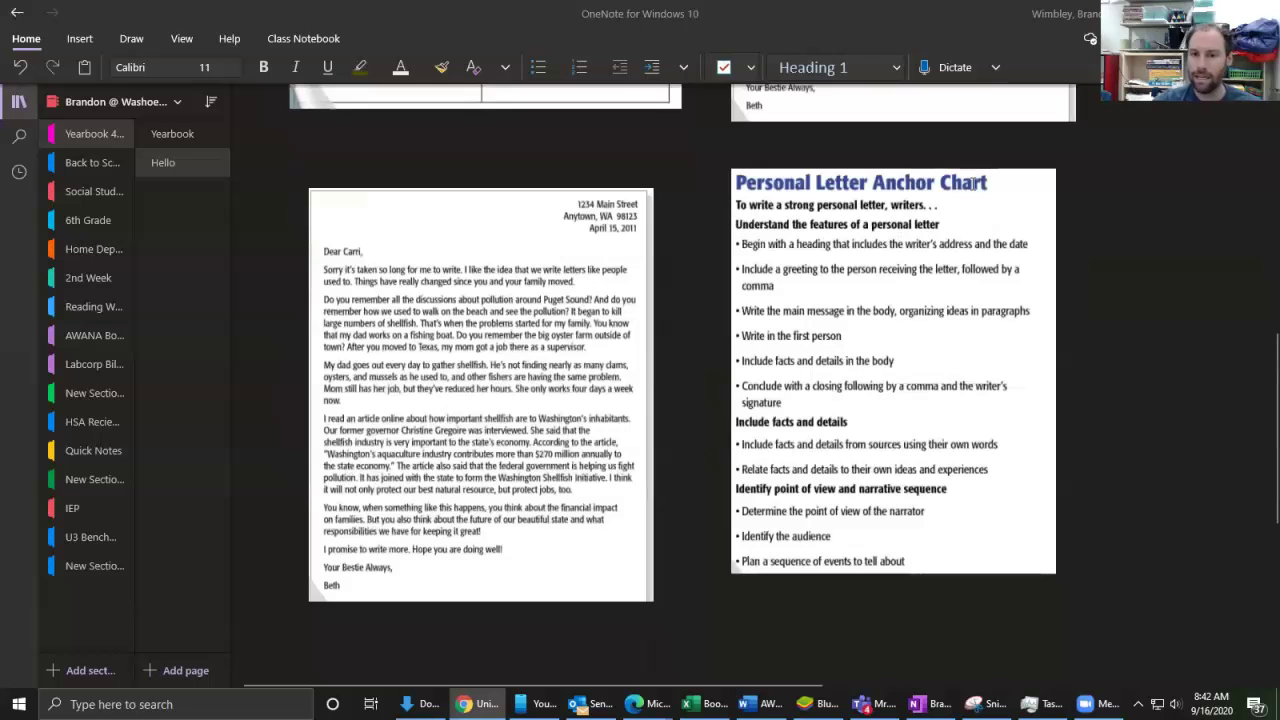
pyautogui.scroll(3, 887, 290)
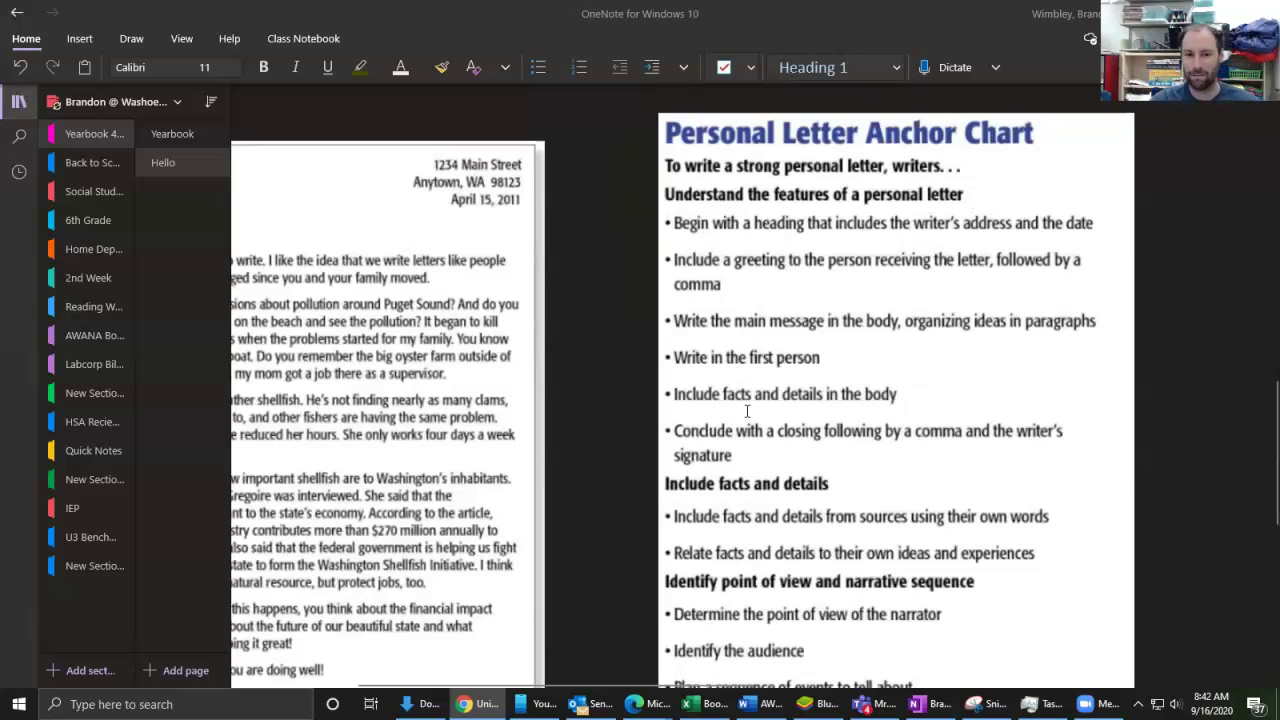
pyautogui.scroll(-1, 757, 407)
pyautogui.scroll(-4, 757, 407)
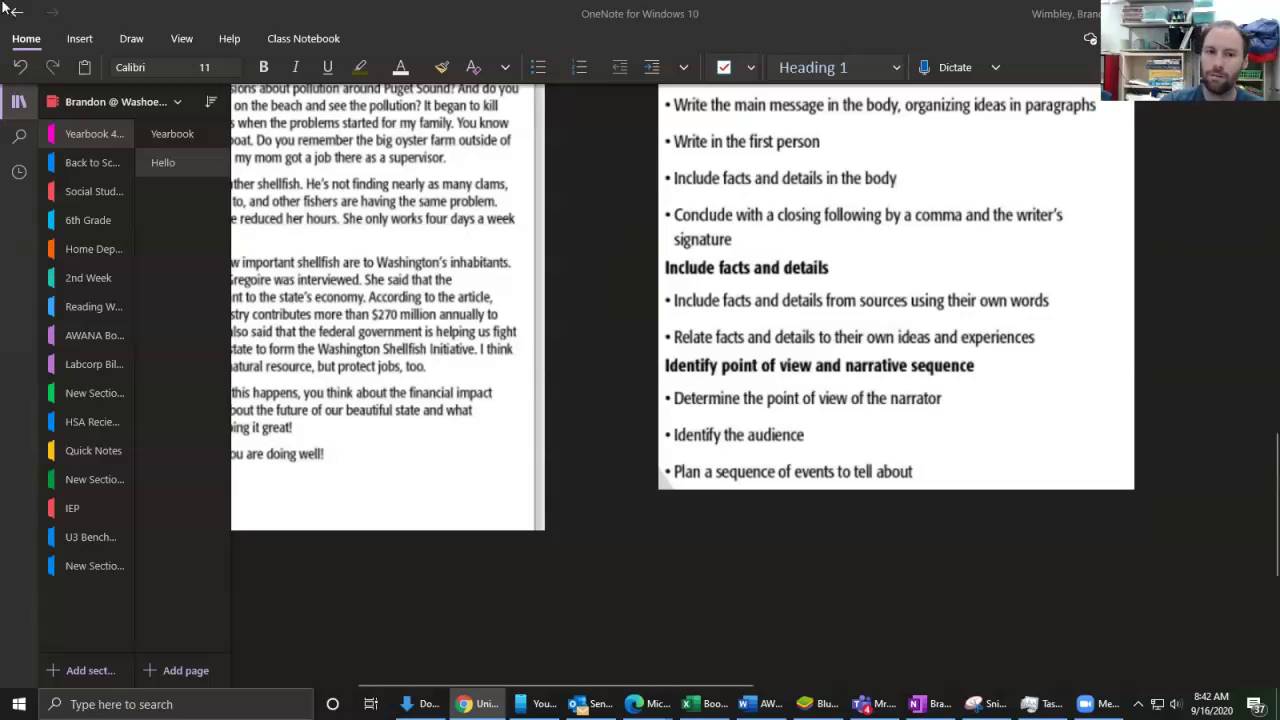
pyautogui.scroll(10, 675, 398)
pyautogui.scroll(3, 675, 398)
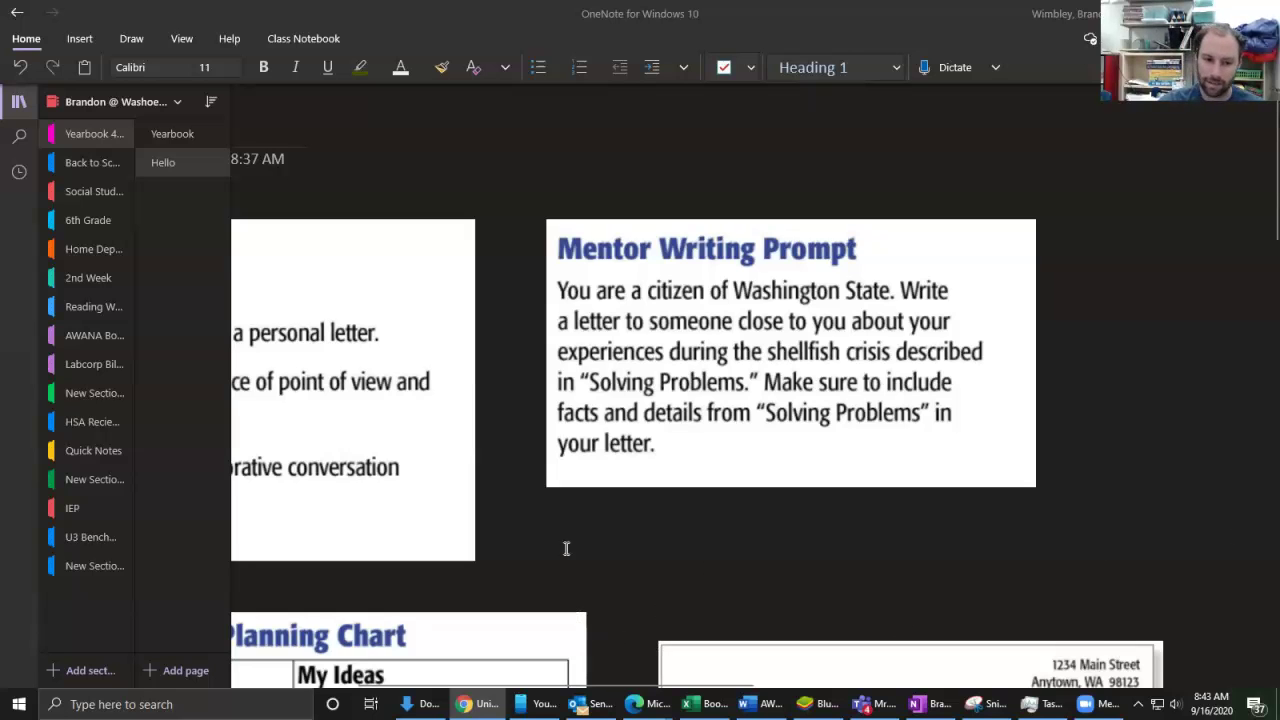
# Step: Add an empty line below the planning chart picture on the page
pyautogui.scroll(-5, 566, 548)
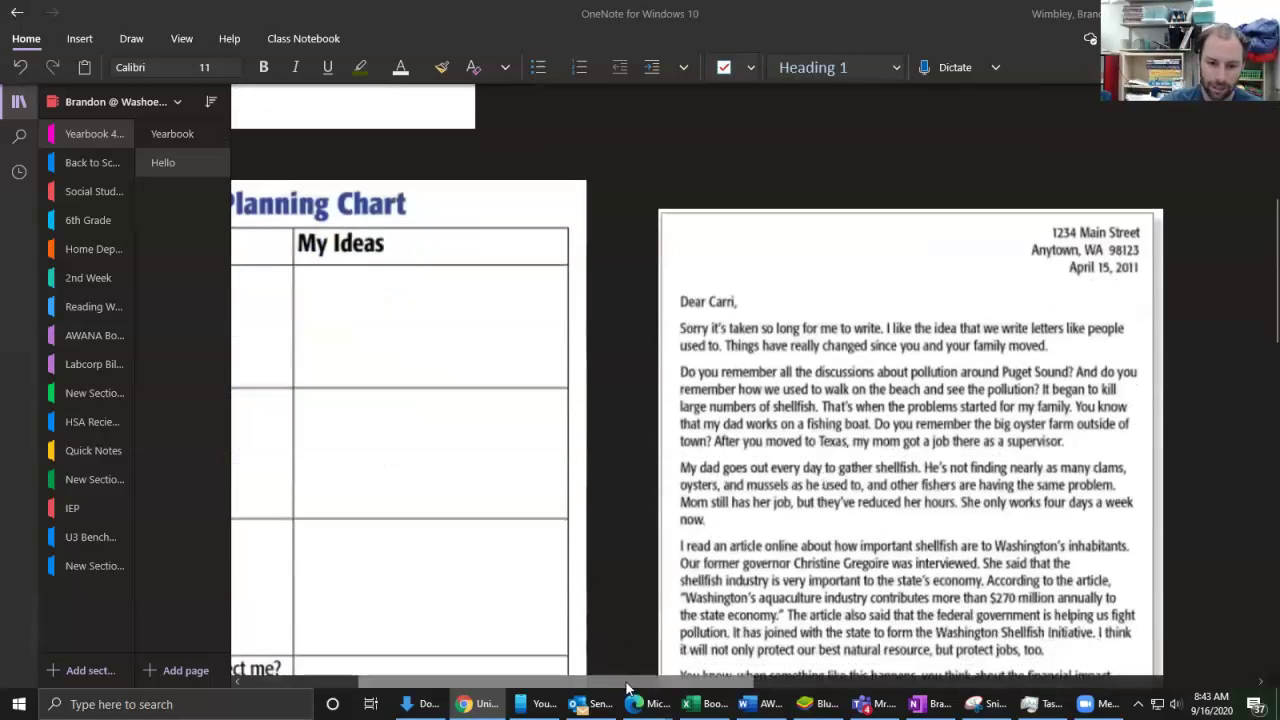
pyautogui.moveTo(630, 689); pyautogui.dragTo(538, 686)
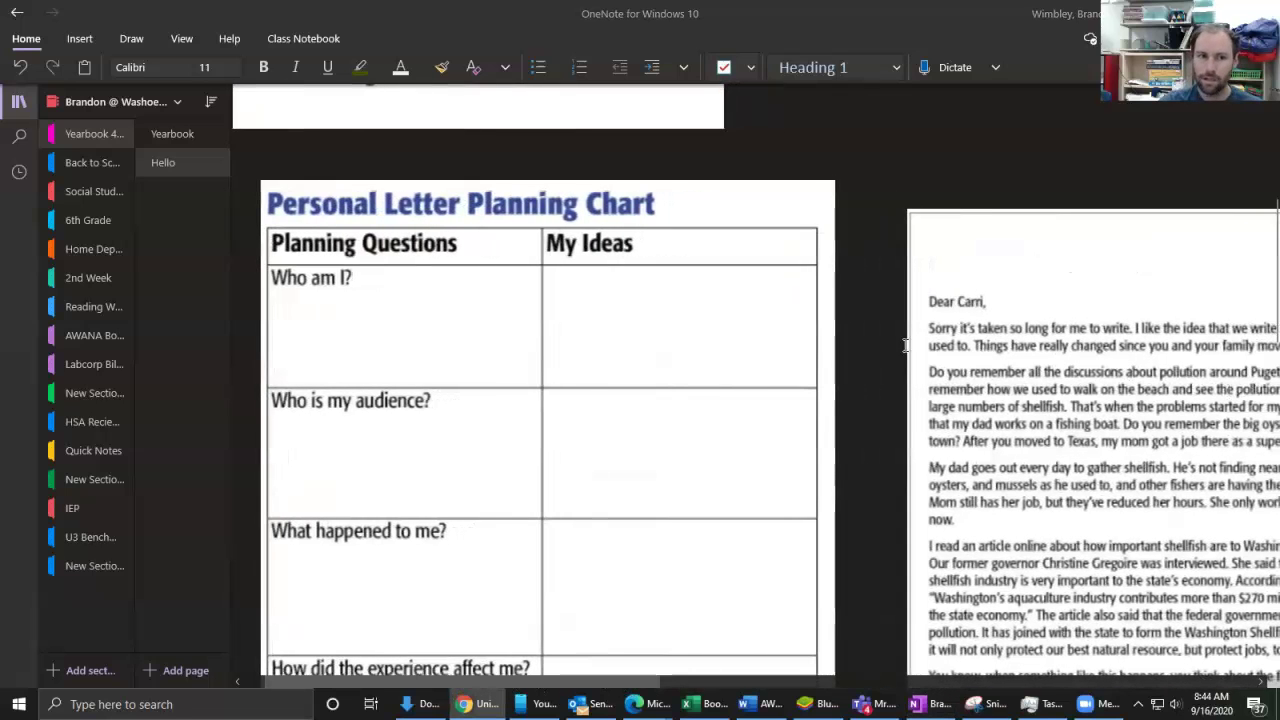
pyautogui.click(557, 280)
pyautogui.click(558, 280)
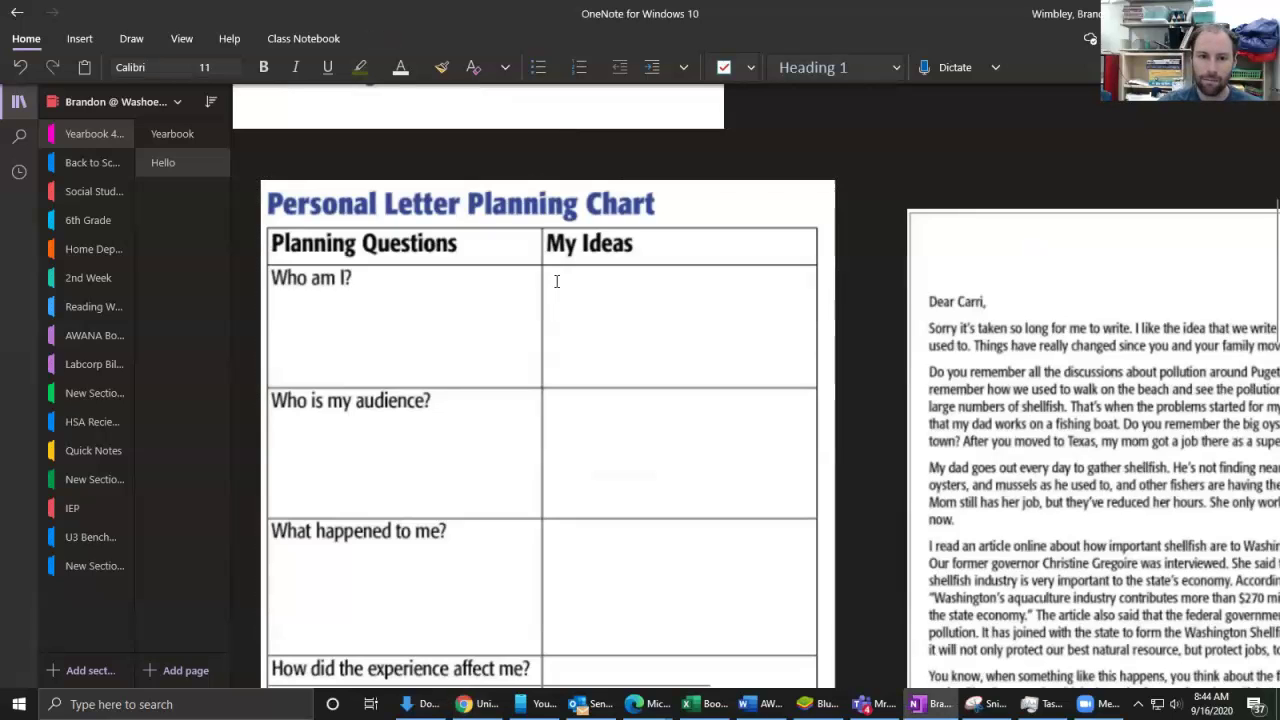
pyautogui.click(586, 284)
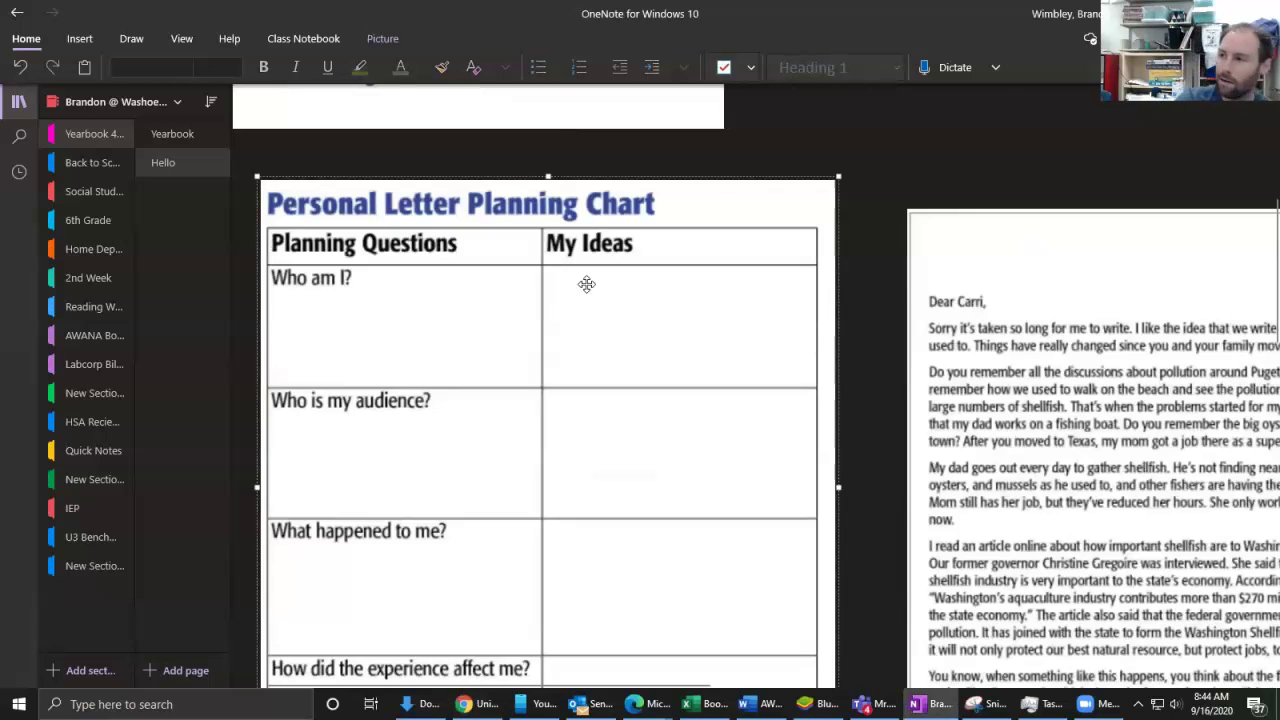
pyautogui.press('Down')
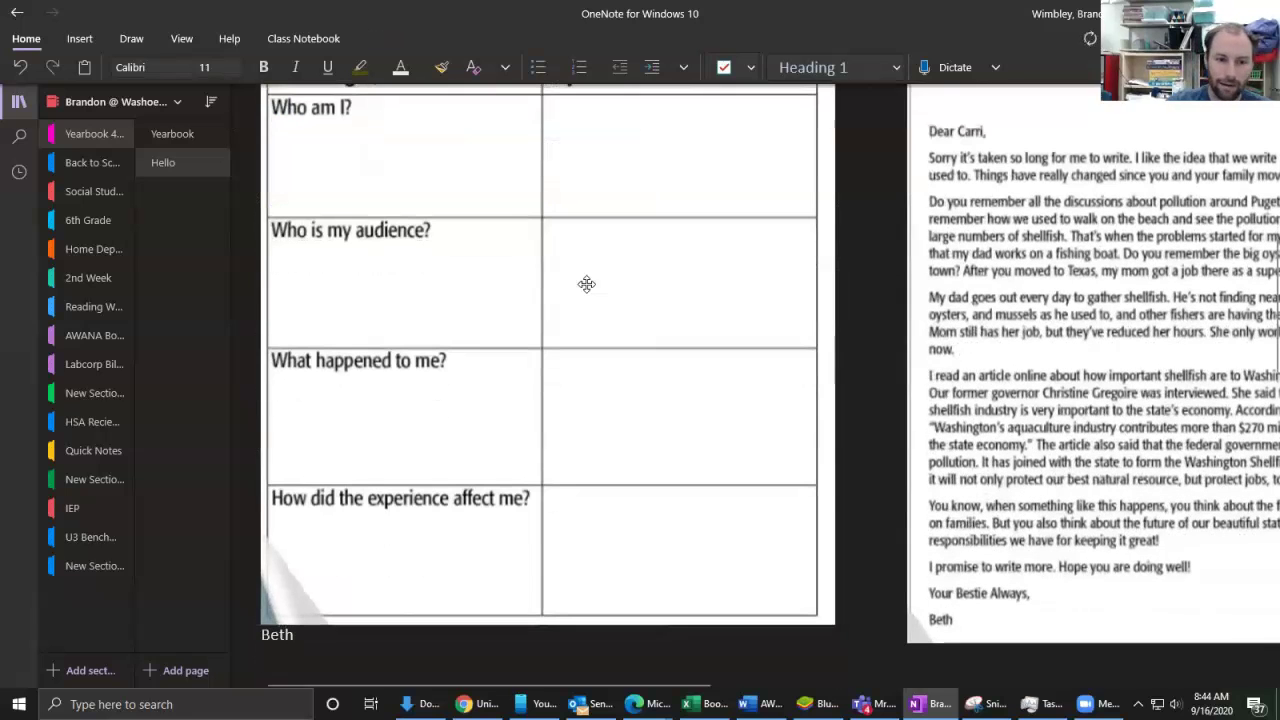
pyautogui.press('Return')
pyautogui.press('Return')
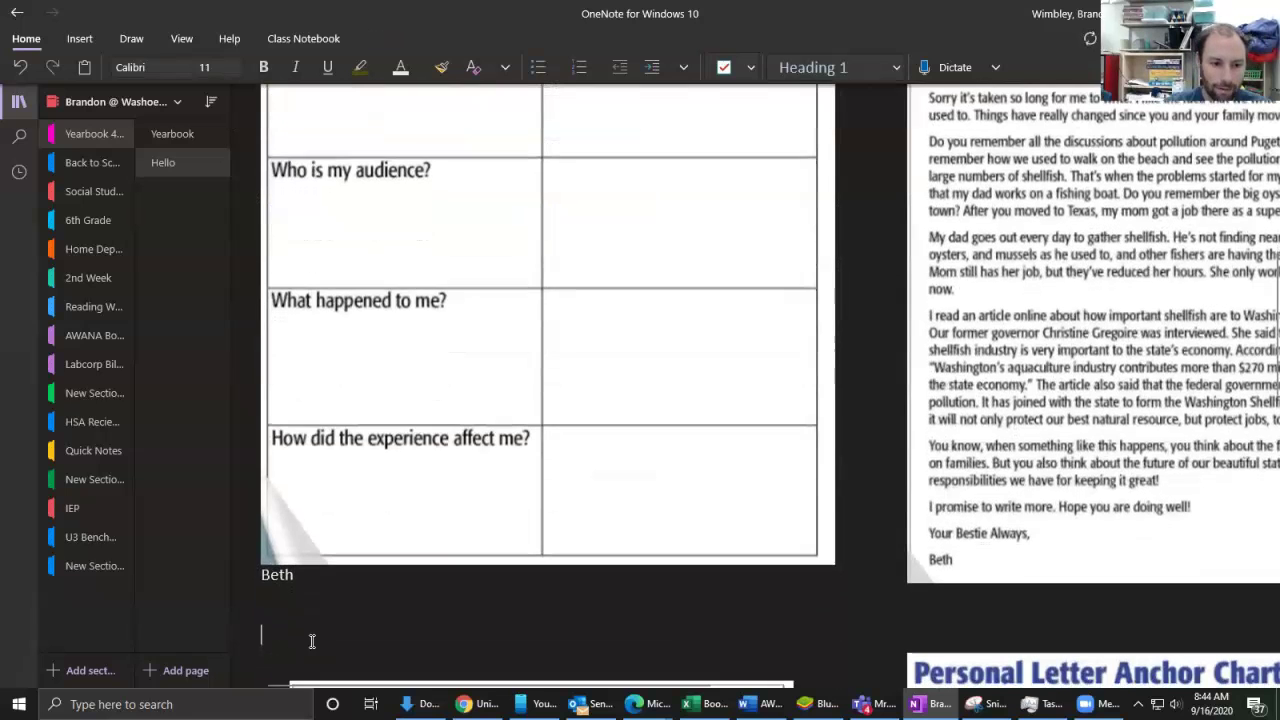
pyautogui.scroll(3, 603, 437)
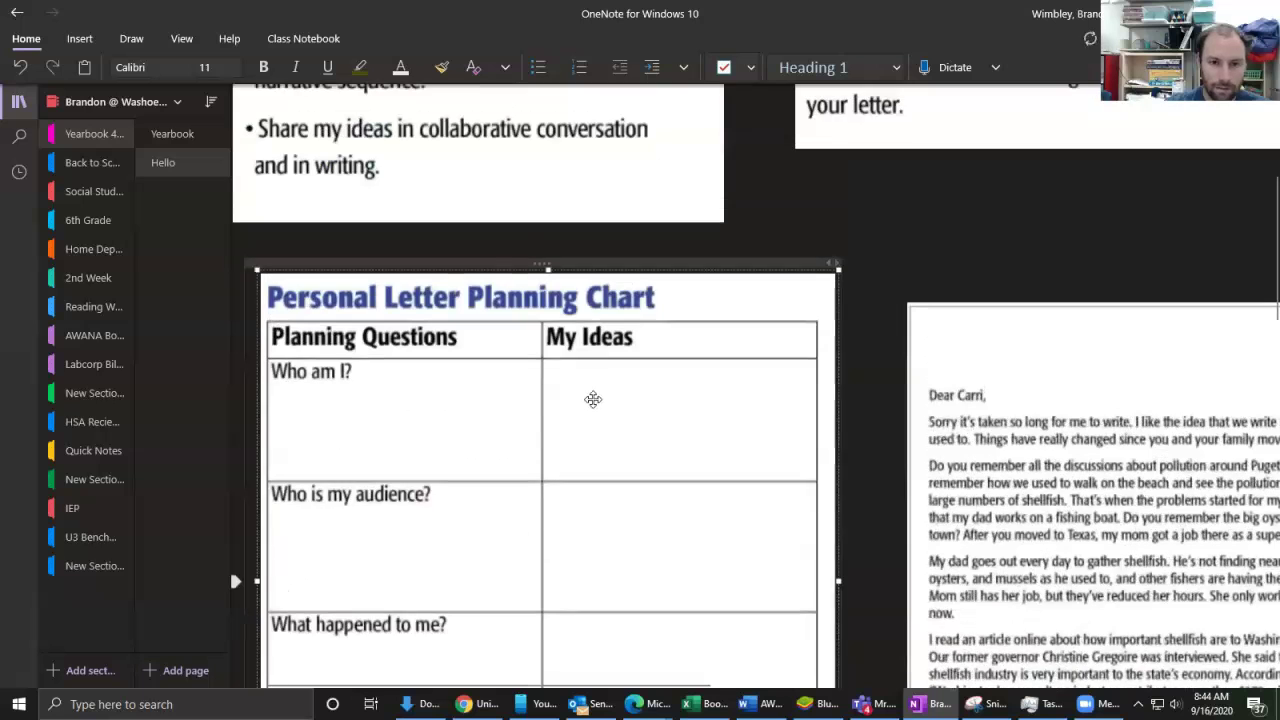
# Step: Enter the writer's name in the My Ideas cell beside 'Who am I?' in black text
pyautogui.click(572, 392)
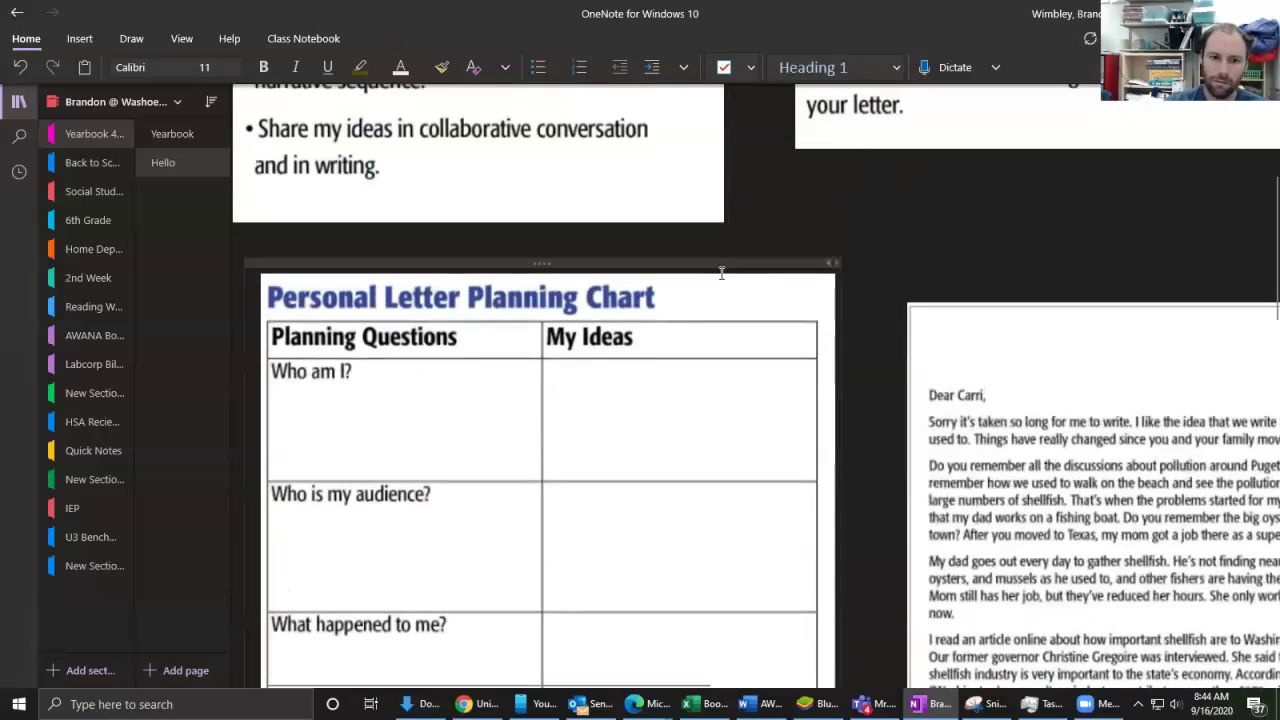
pyautogui.write('Brand')
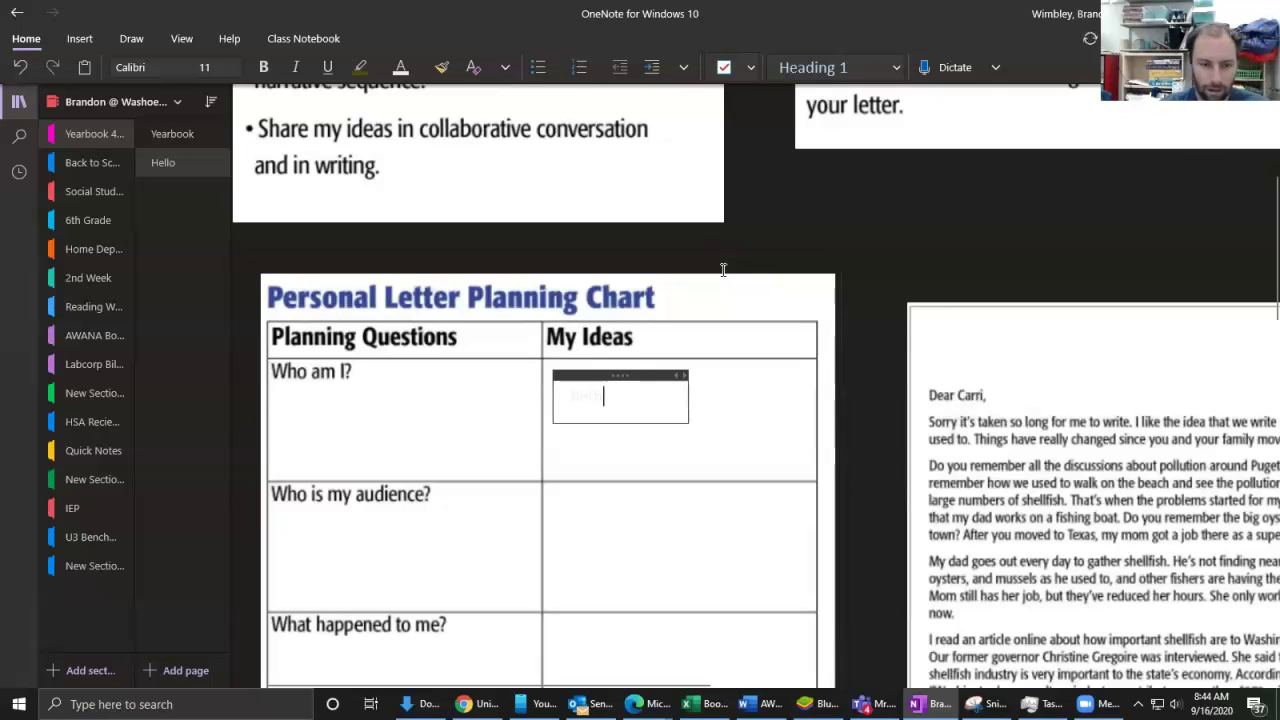
pyautogui.hotkey('ctrl', 'a')
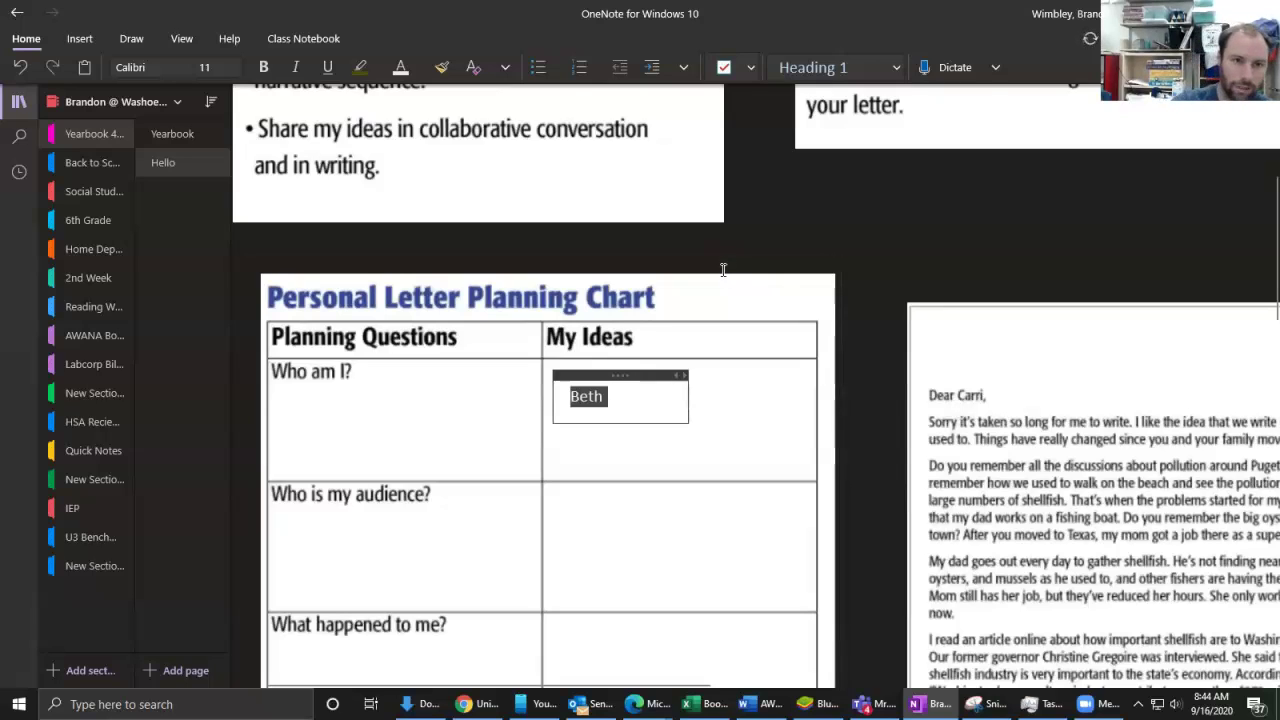
pyautogui.click(401, 67)
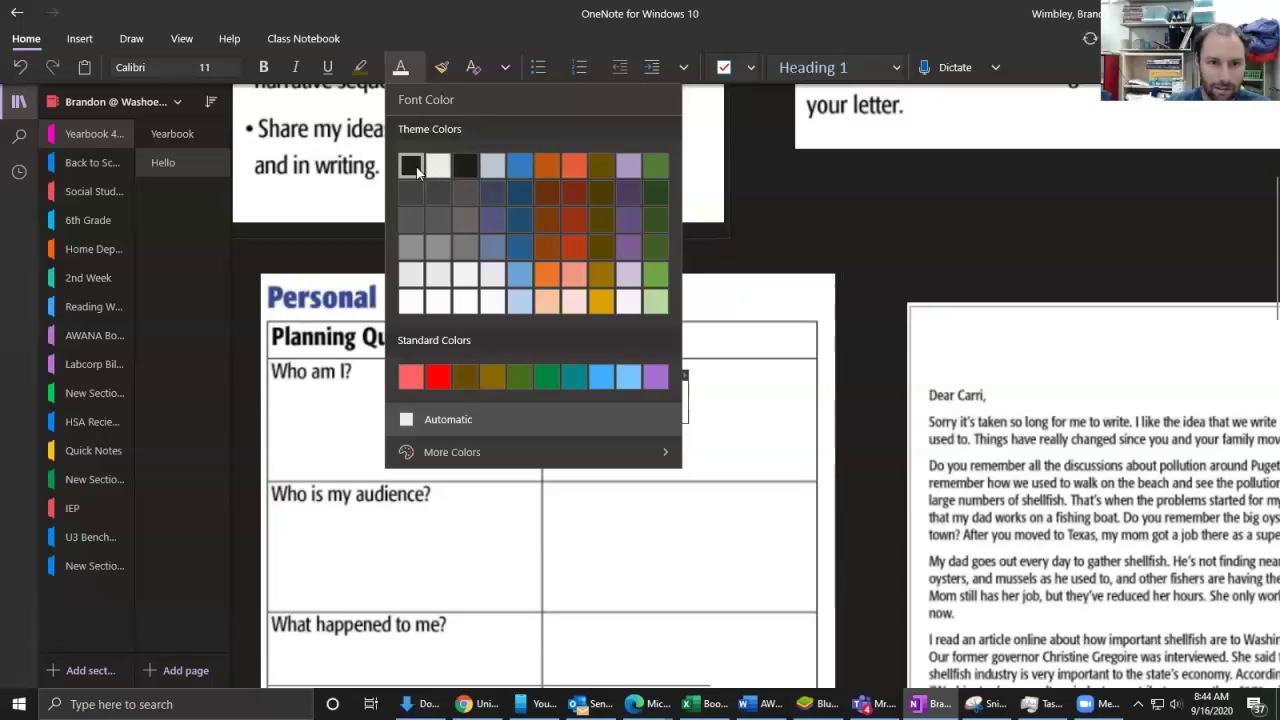
pyautogui.click(412, 167)
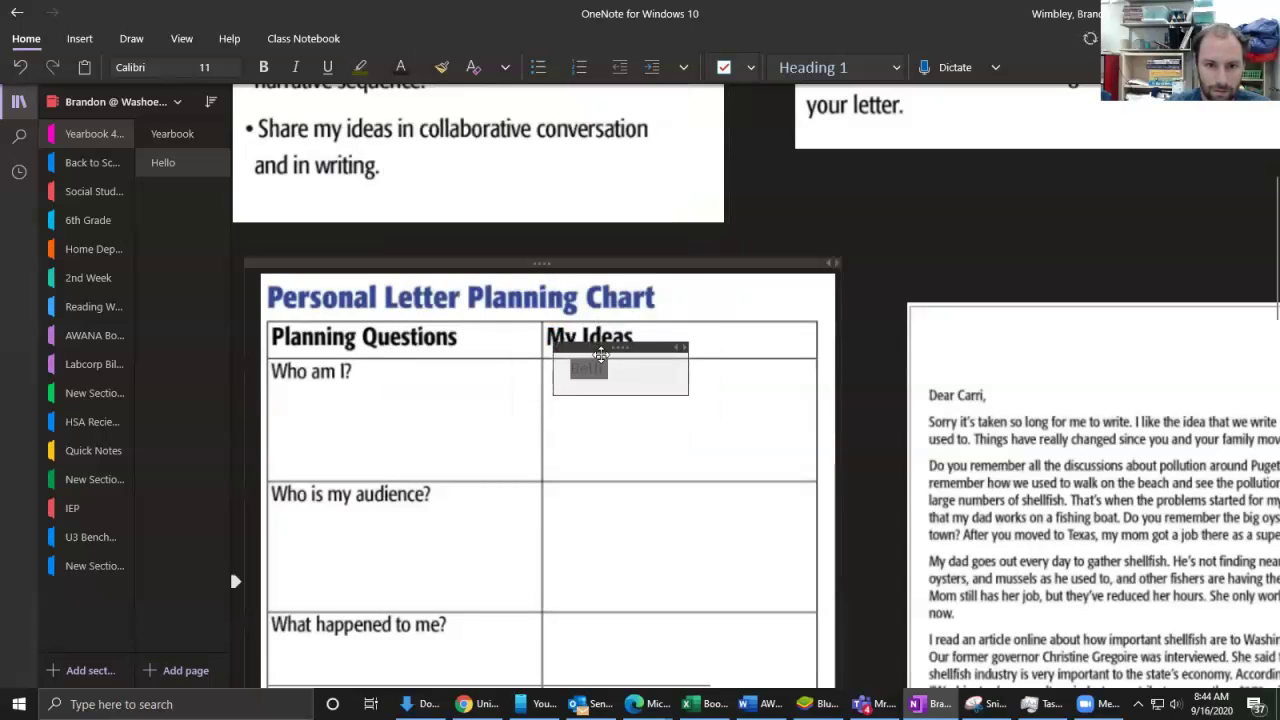
# Step: Widen the note and finish the answer: a girl in Washington State whose parents work in shellfish
pyautogui.moveTo(681, 348); pyautogui.dragTo(822, 348)
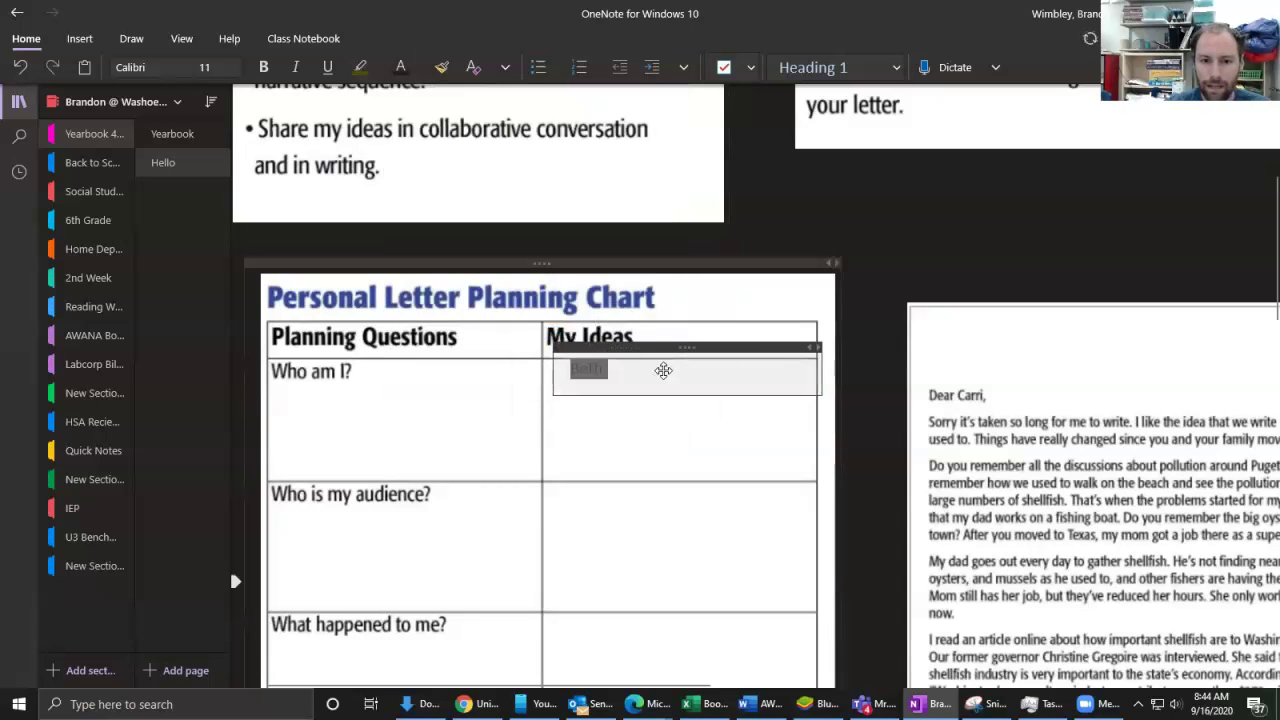
pyautogui.click(636, 368)
pyautogui.write(',')
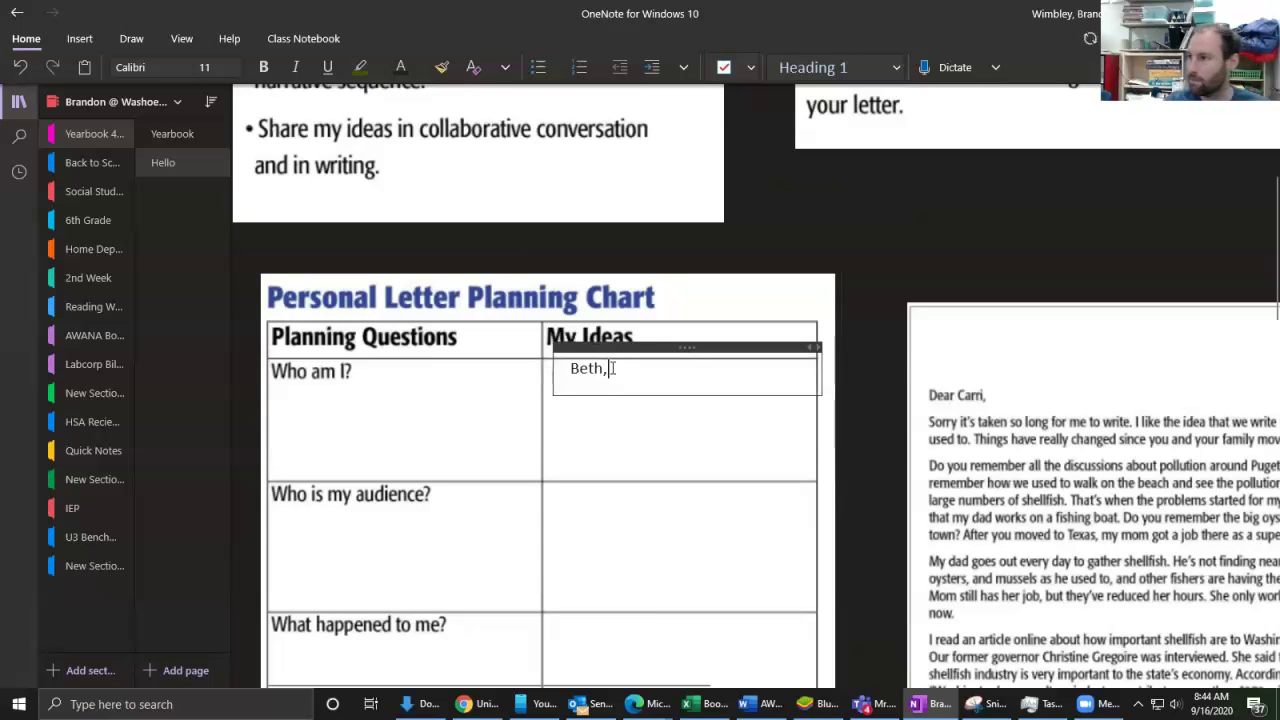
pyautogui.write(' gi')
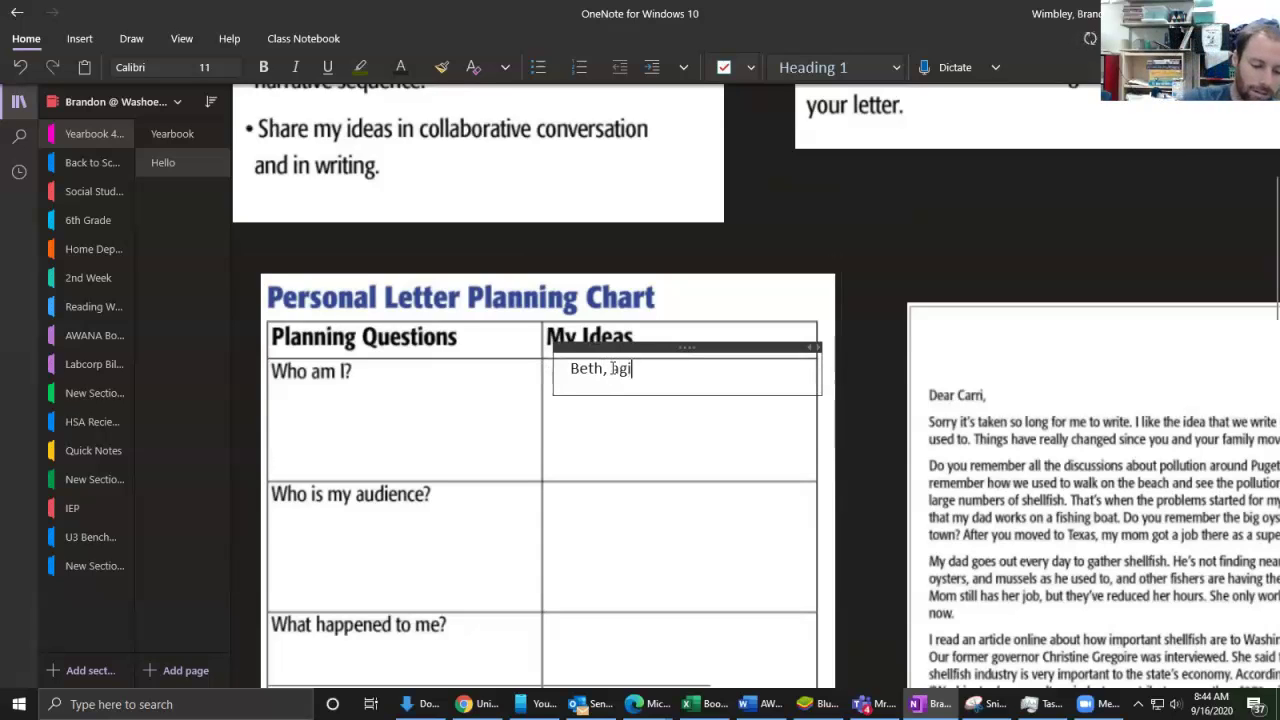
pyautogui.write('rl l')
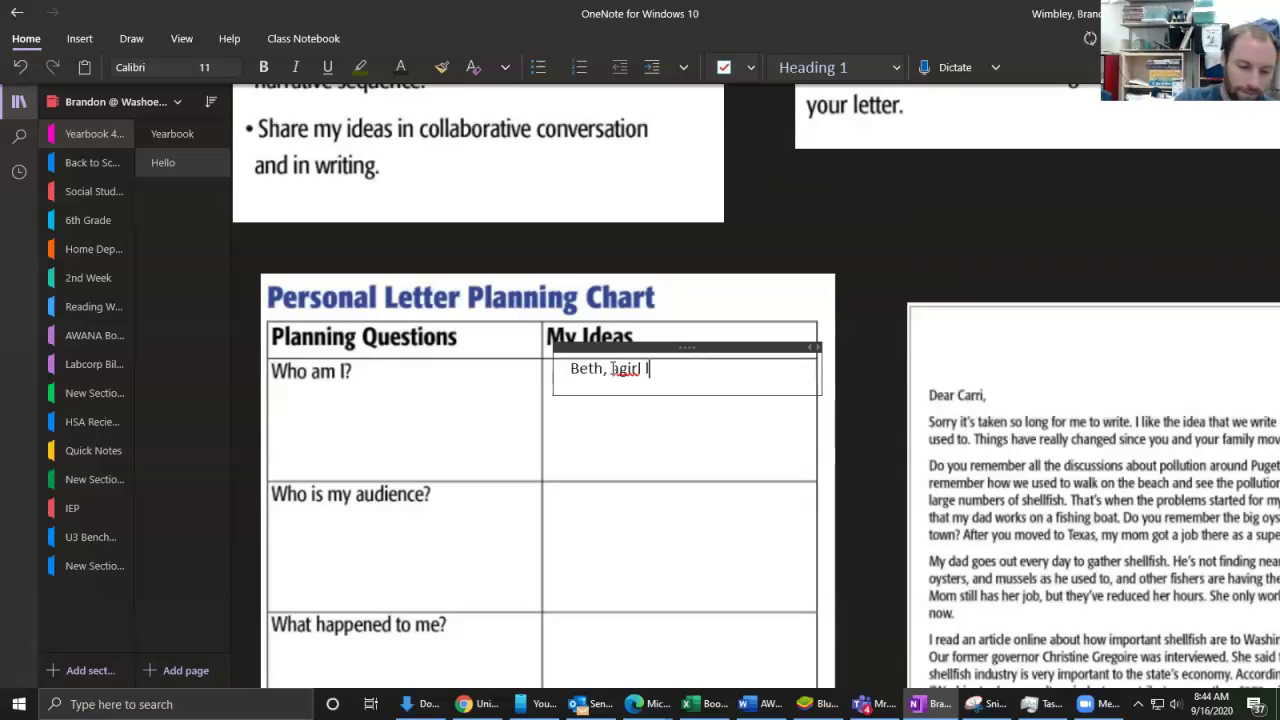
pyautogui.write('iving ')
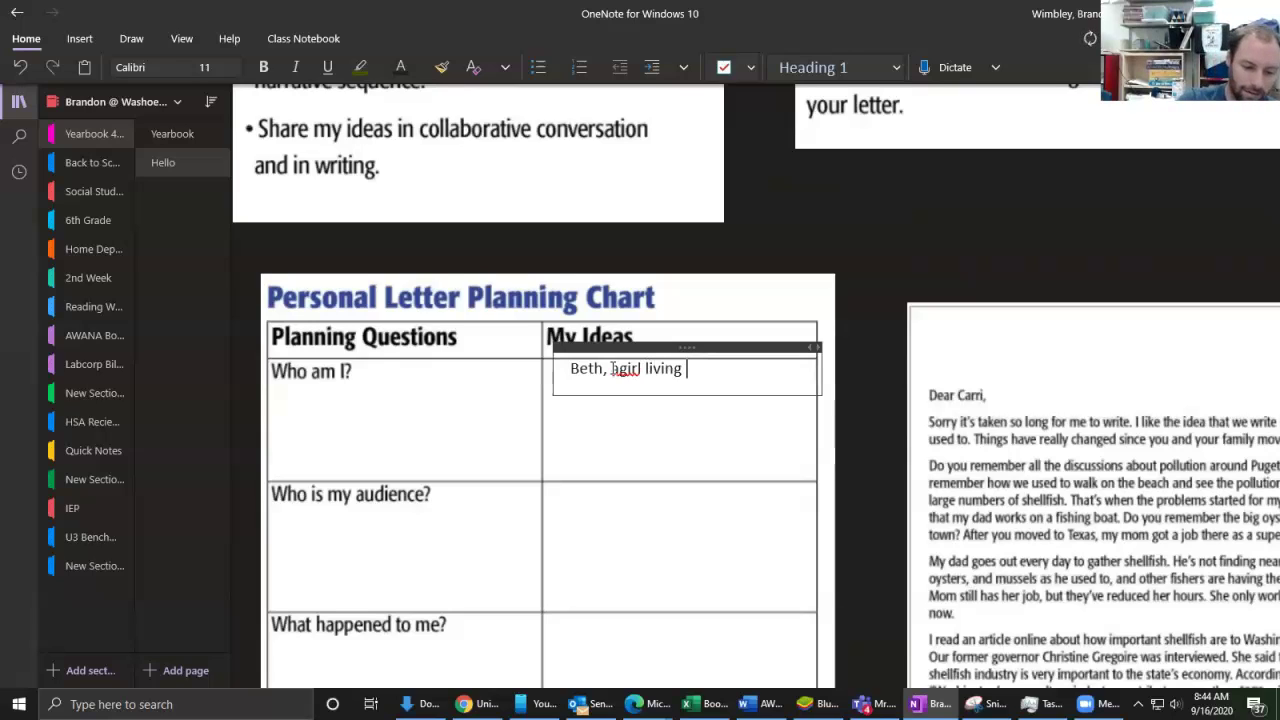
pyautogui.write('in Washingt')
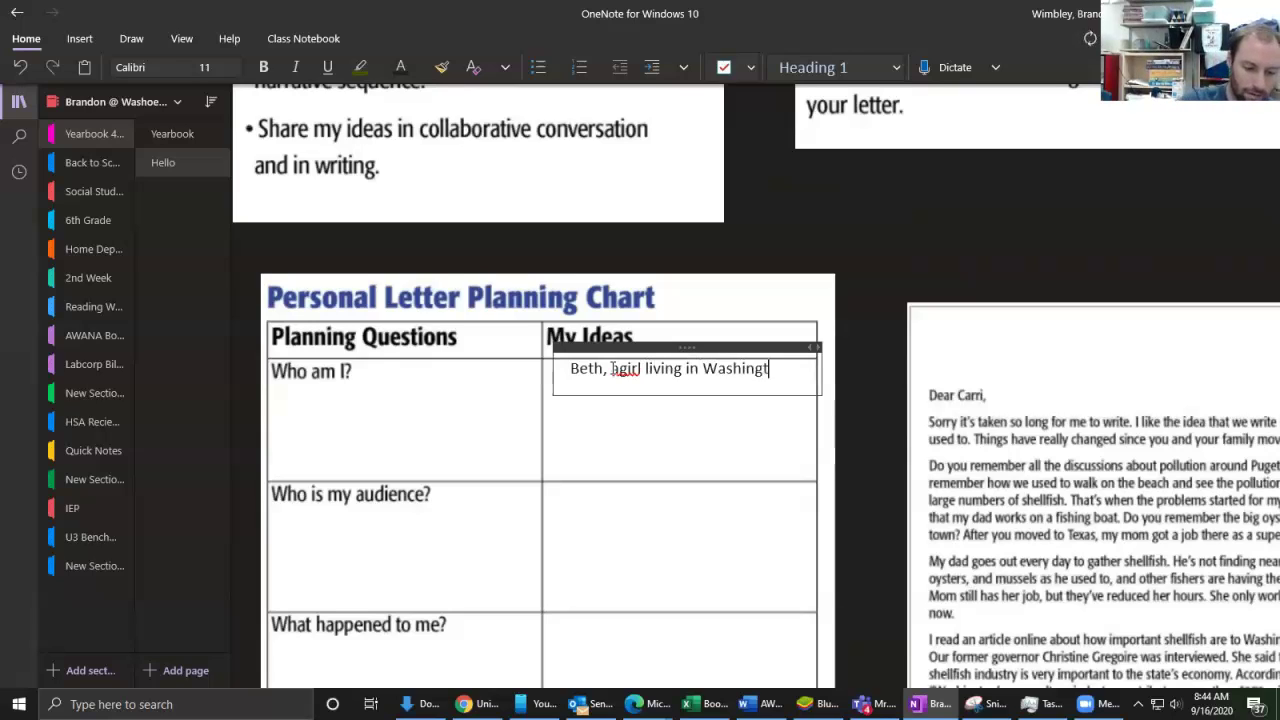
pyautogui.write('on Stat')
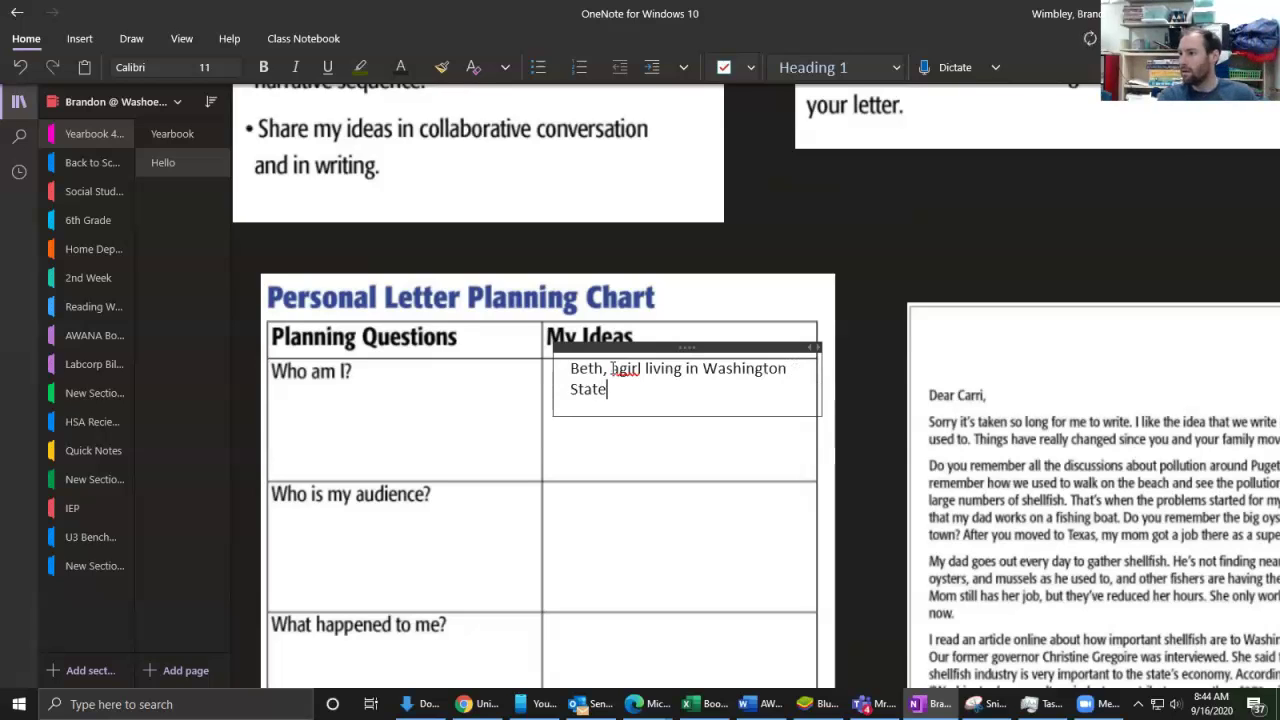
pyautogui.write('e')
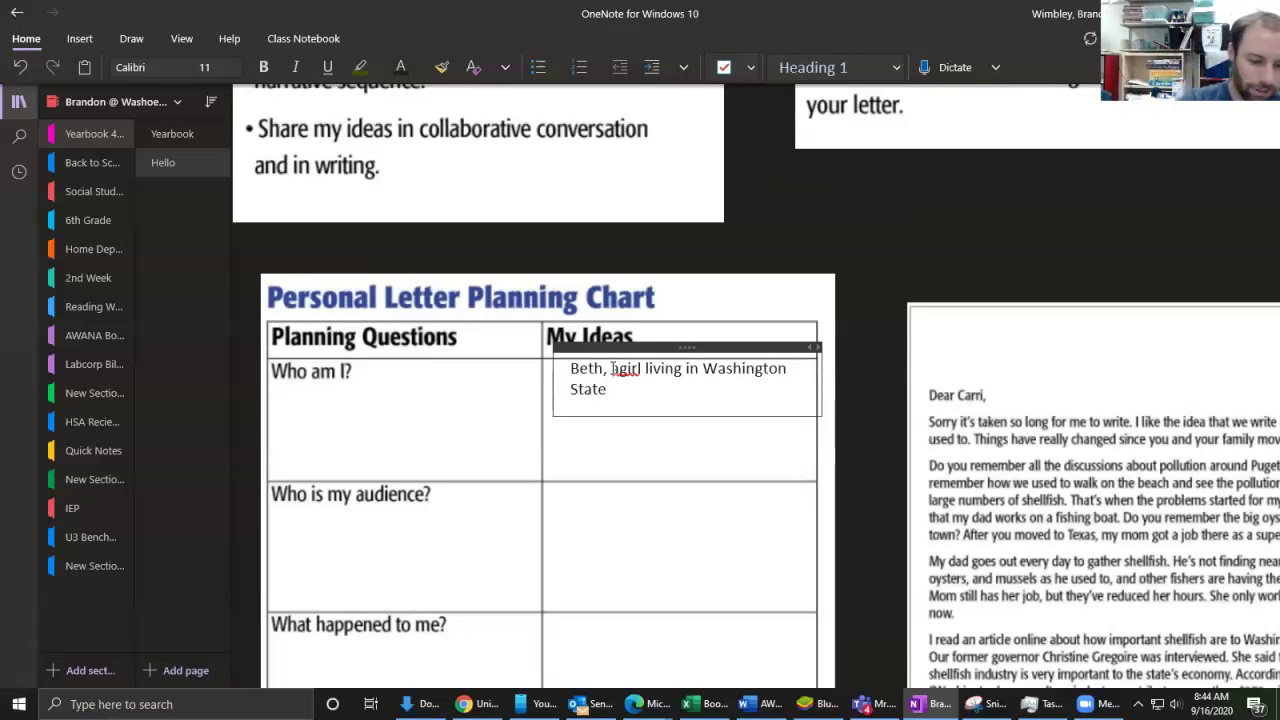
pyautogui.write(' who parents a')
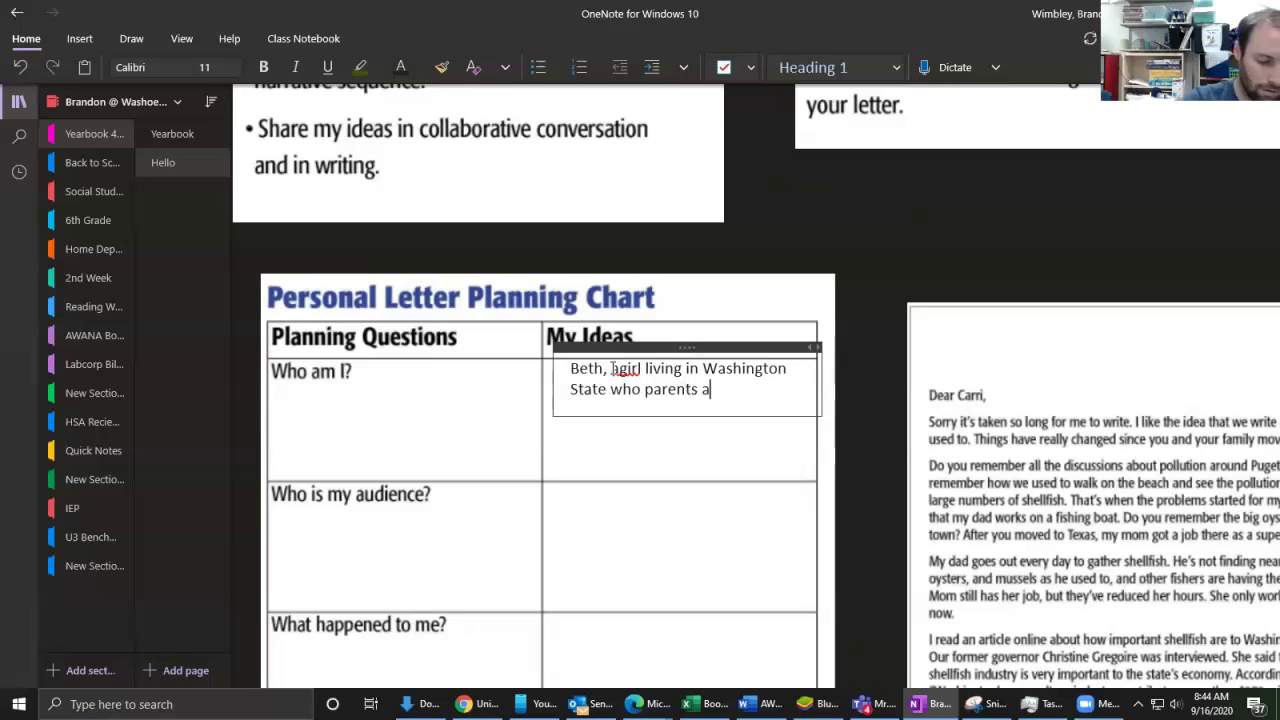
pyautogui.write('re in the shellfi')
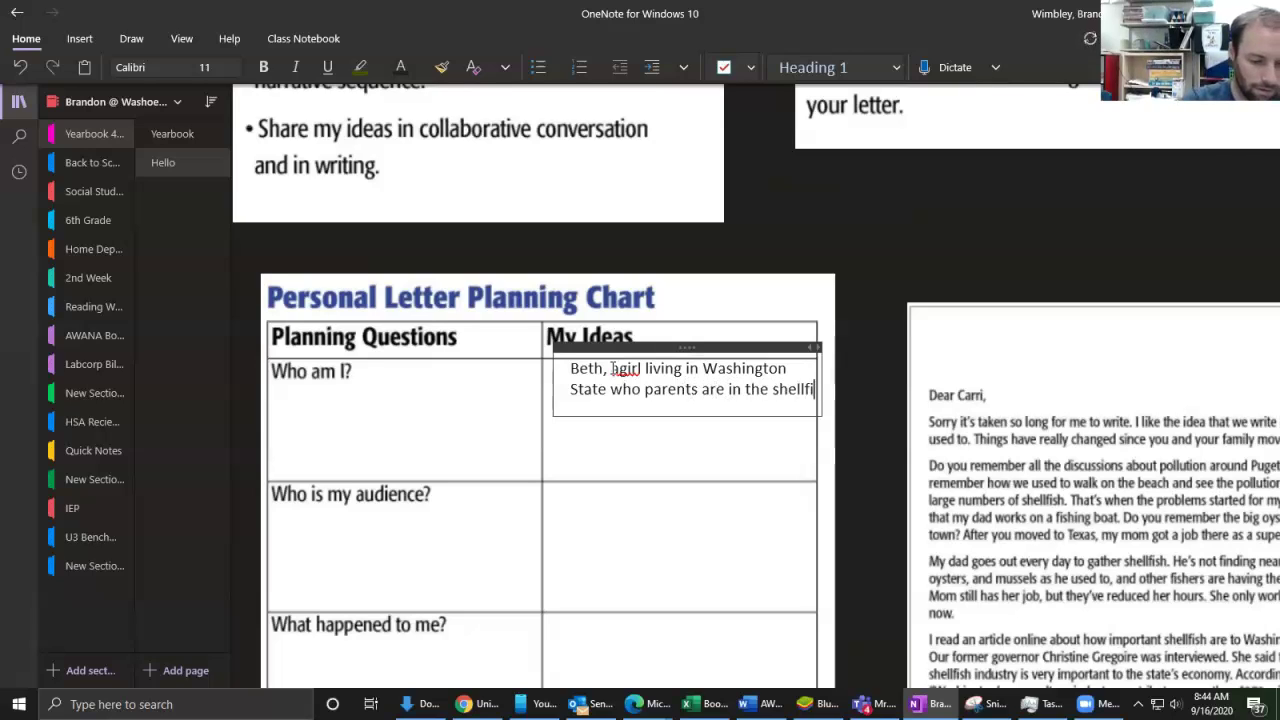
pyautogui.write('sh industry')
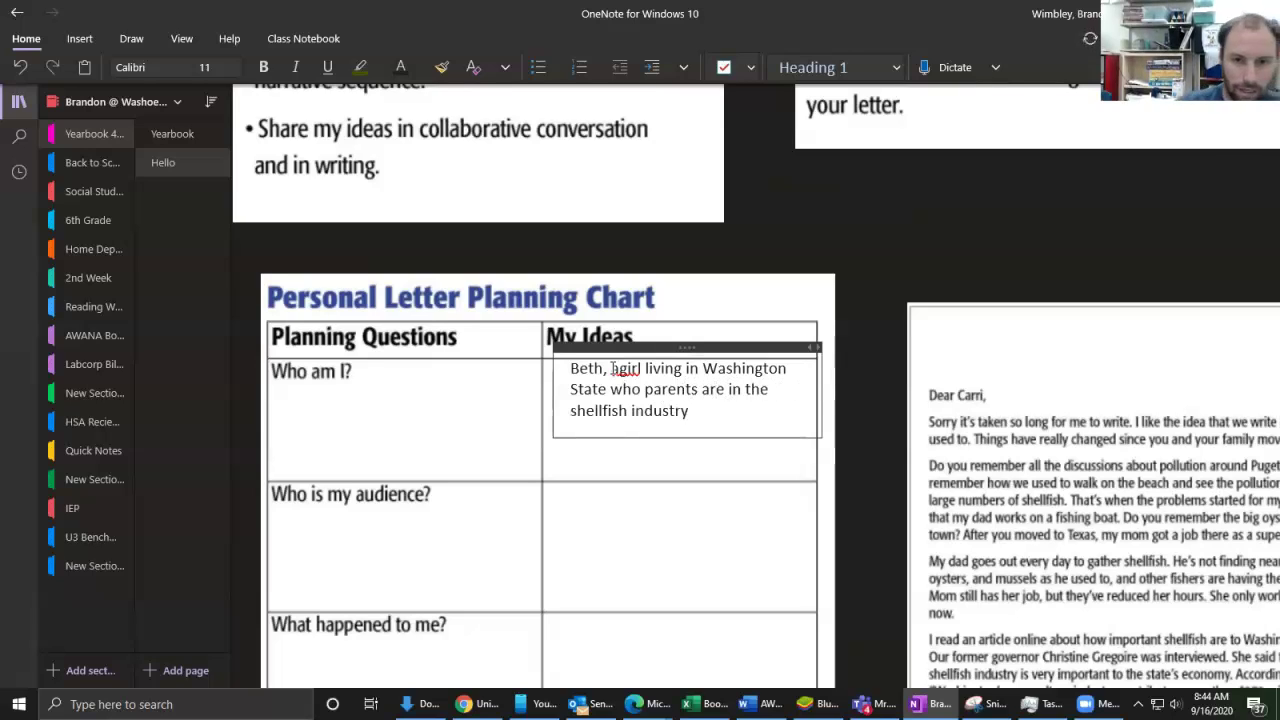
pyautogui.click(618, 368)
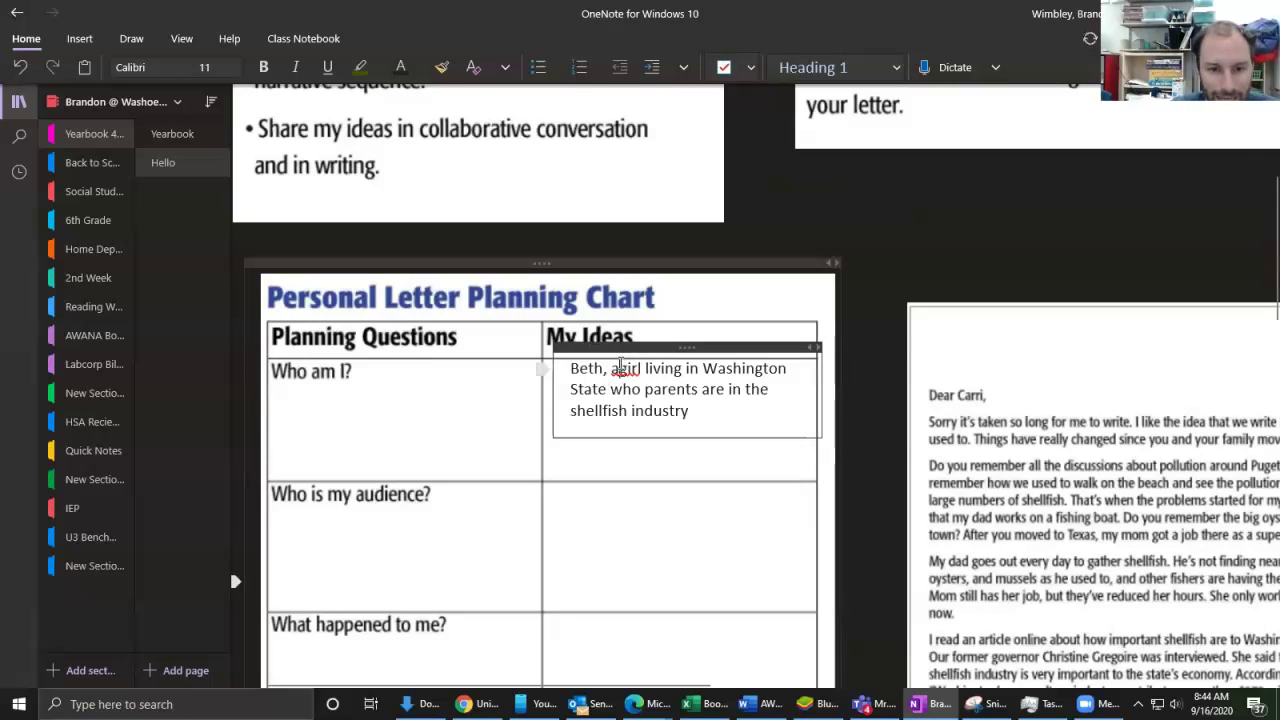
pyautogui.moveTo(634, 362); pyautogui.dragTo(644, 404)
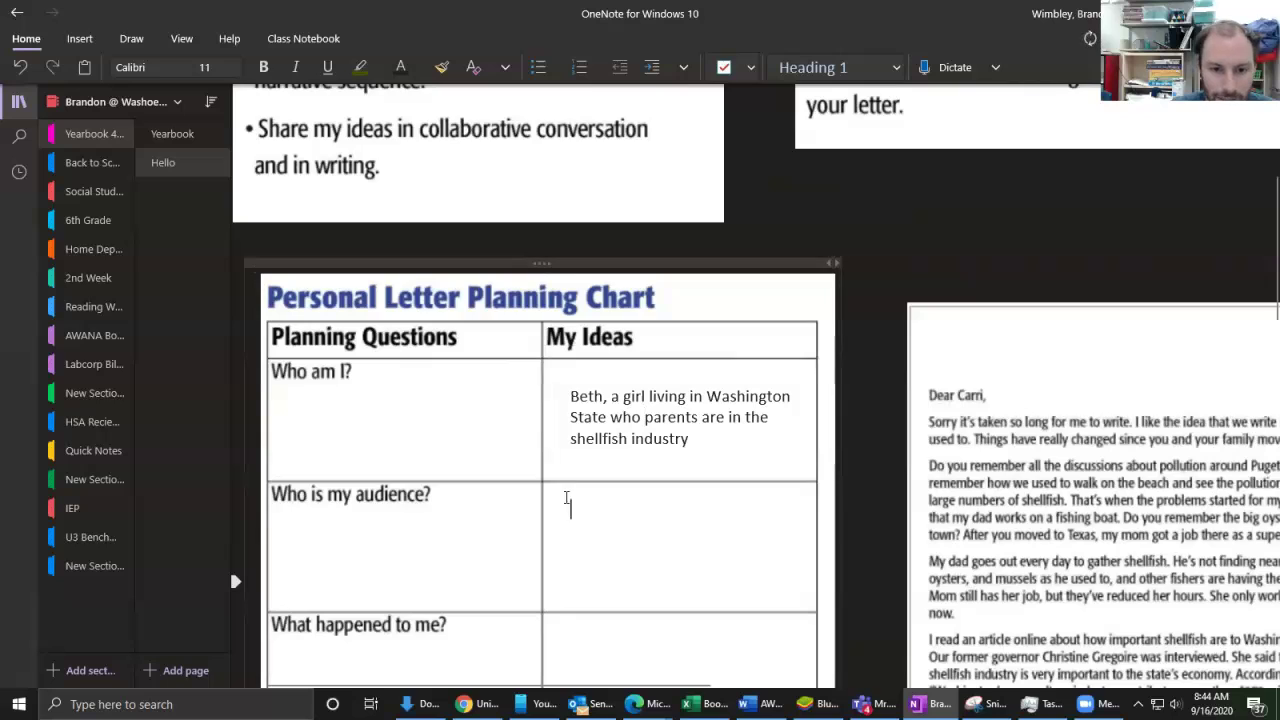
# Step: In the audience row, widen the note and type that it's a friend, by name, who moved away last year
pyautogui.click(571, 509)
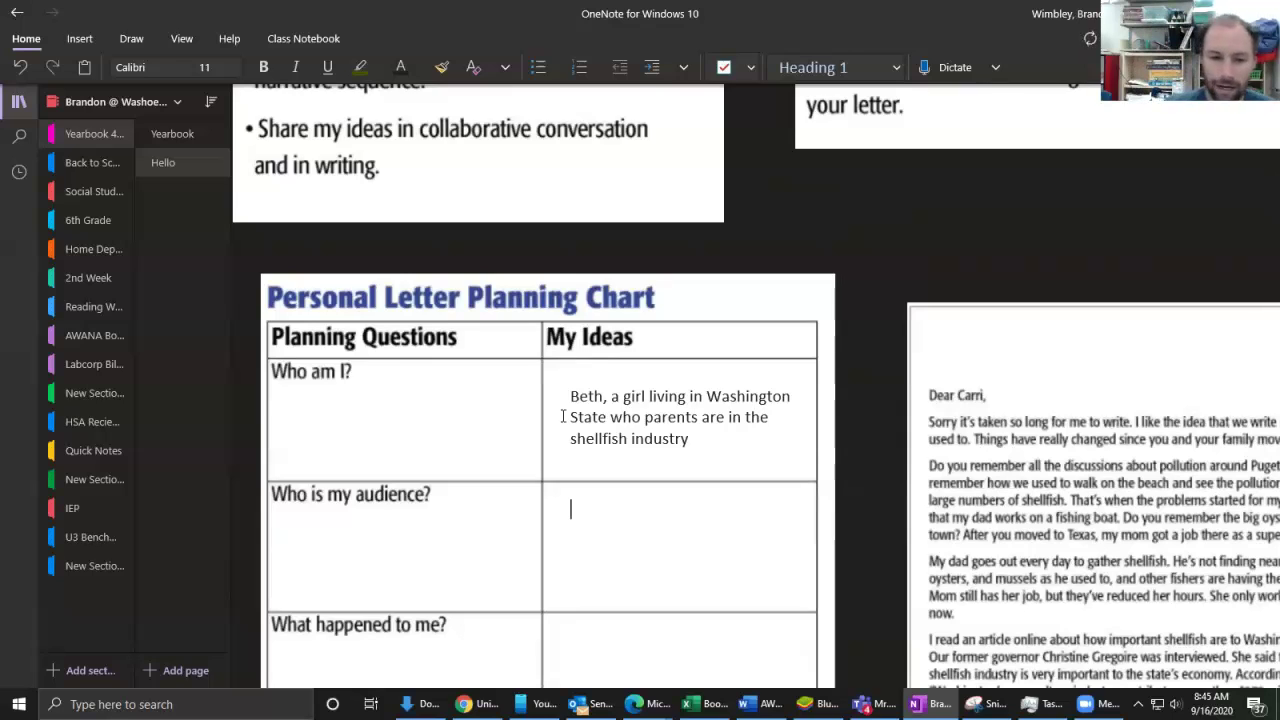
pyautogui.write('C')
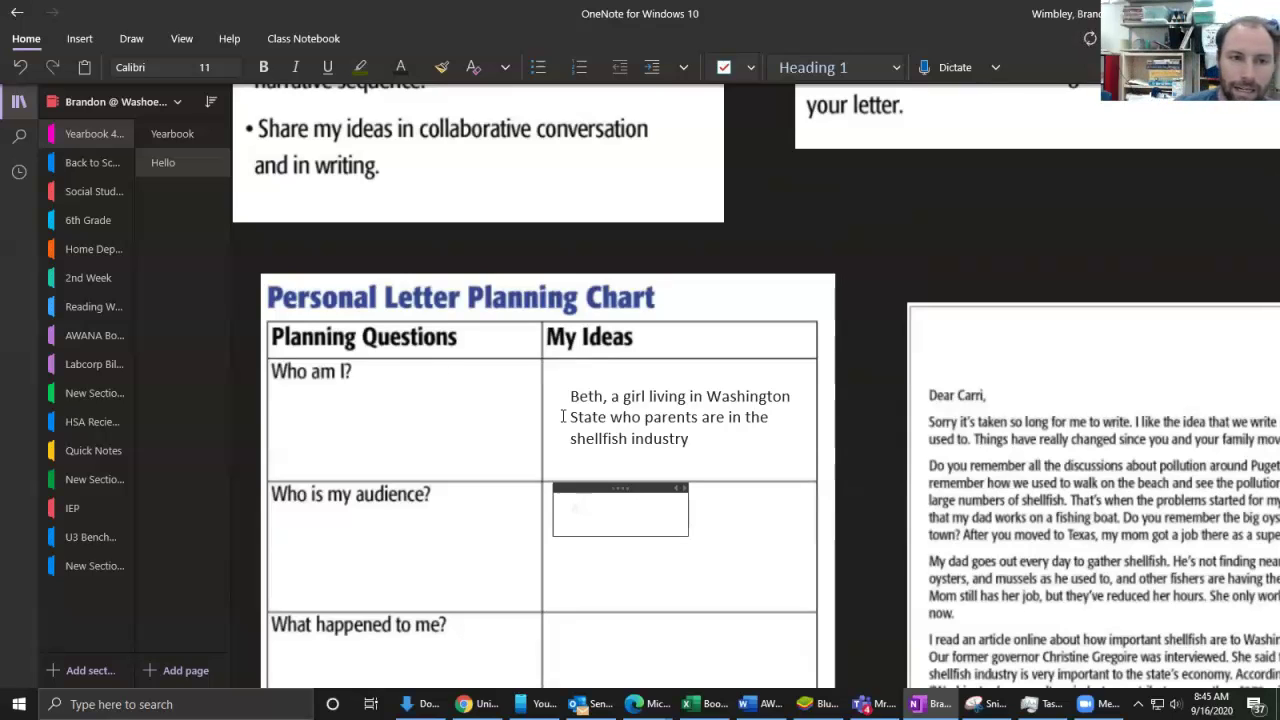
pyautogui.hotkey('ctrl', 'a')
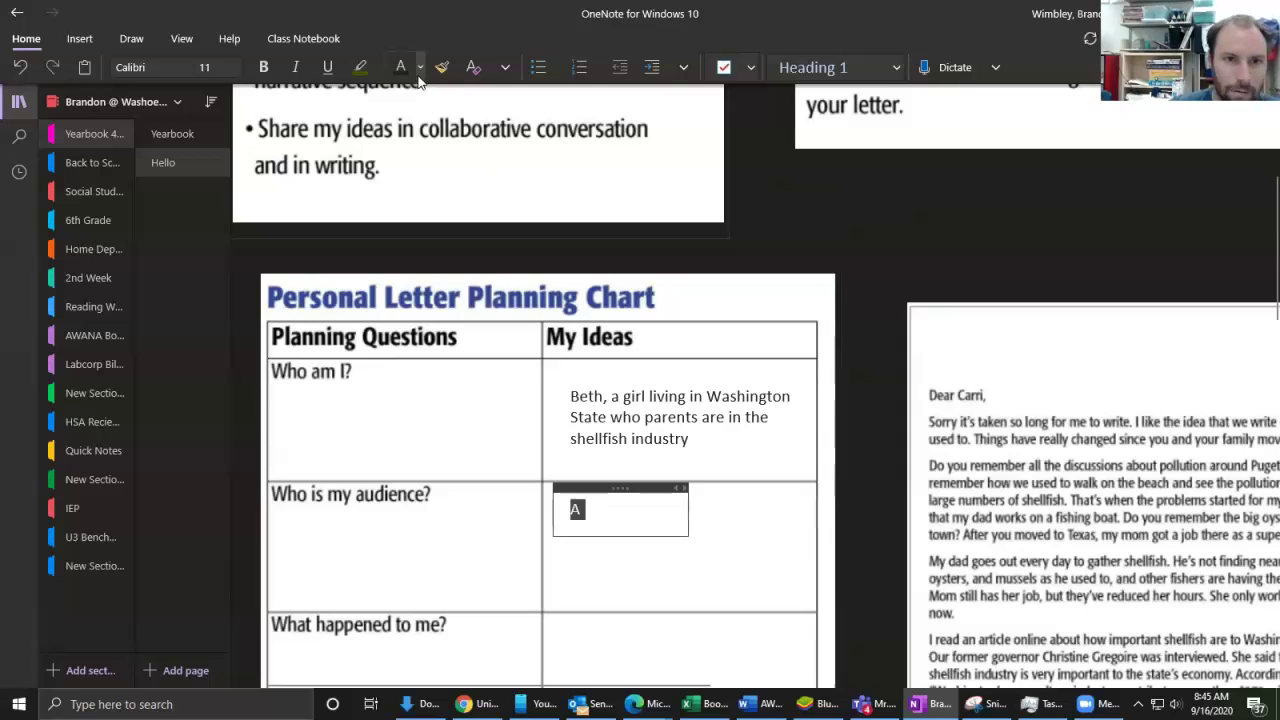
pyautogui.click(595, 508)
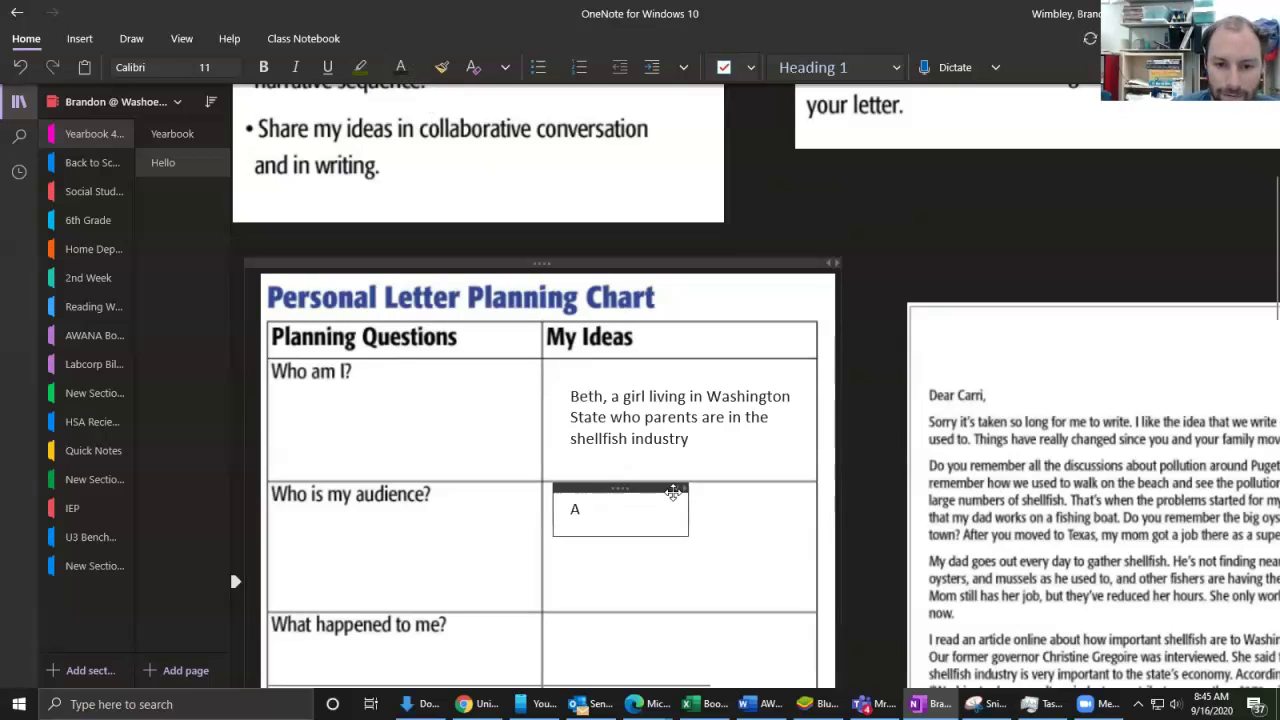
pyautogui.moveTo(673, 492); pyautogui.dragTo(788, 490)
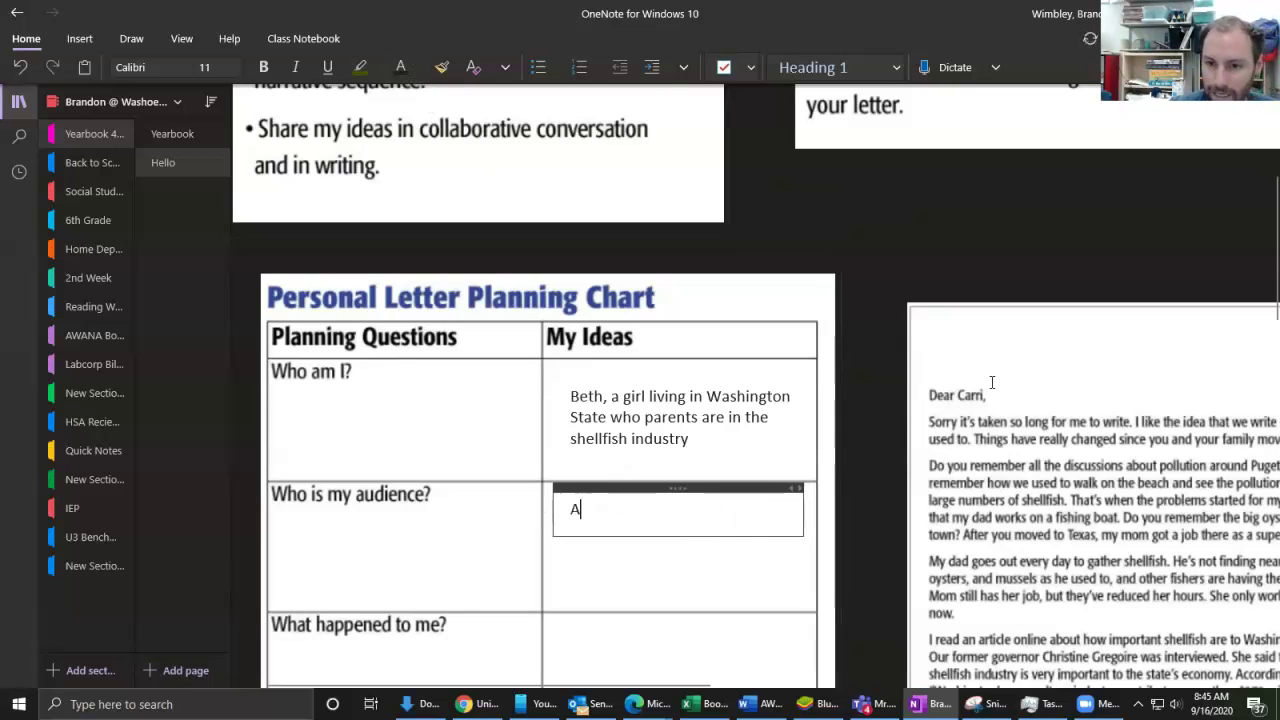
pyautogui.write('f')
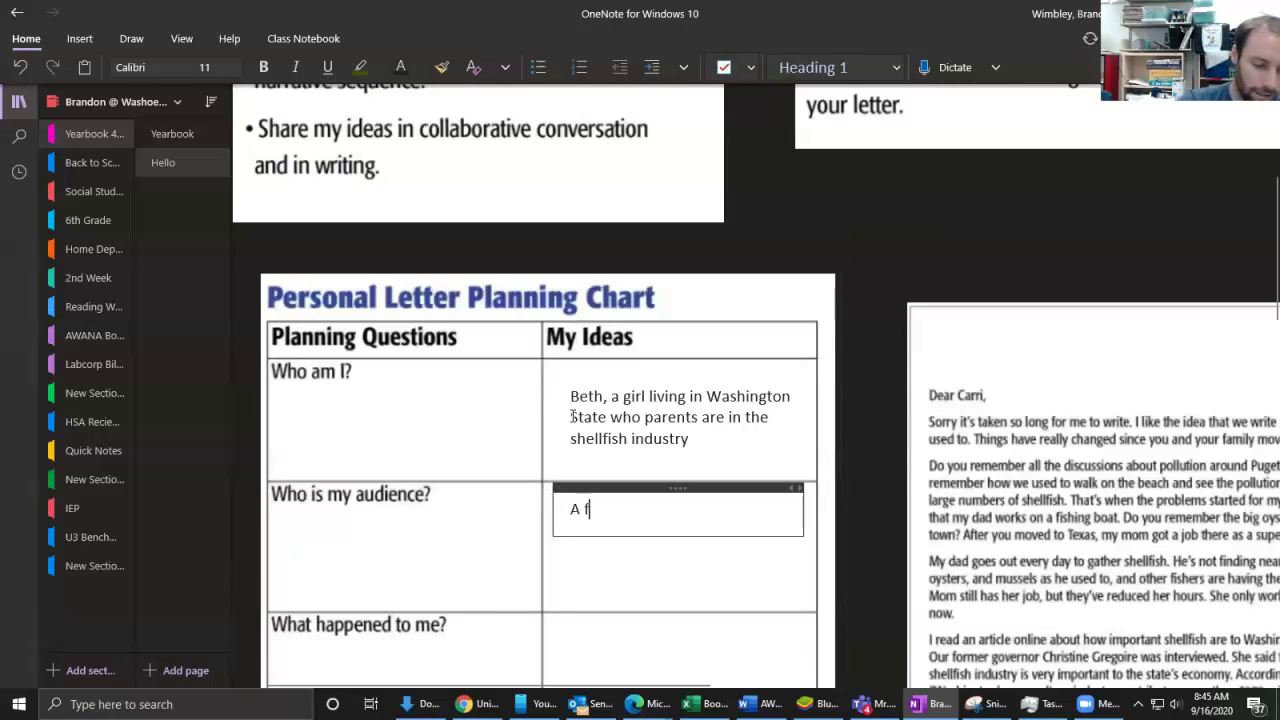
pyautogui.write('riend')
pyautogui.press('BackSpace')
pyautogui.press('BackSpace')
pyautogui.press('BackSpace')
pyautogui.press('BackSpace')
pyautogui.press('BackSpace')
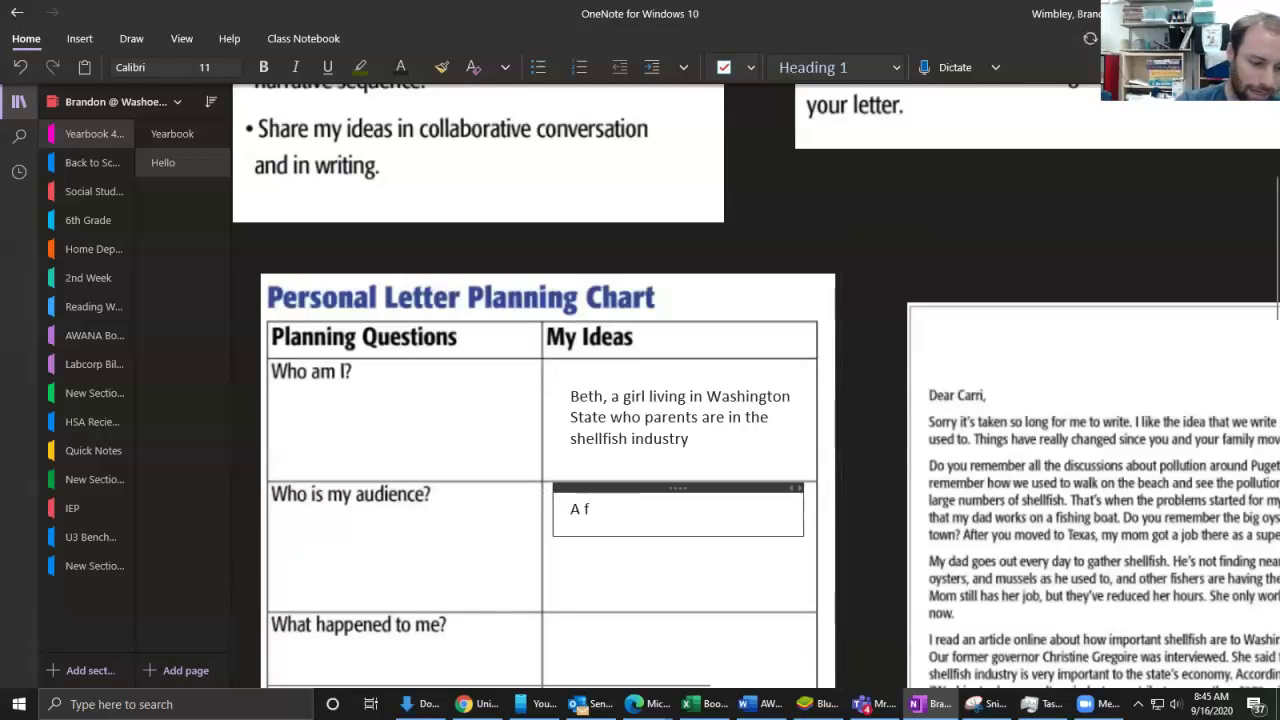
pyautogui.write('riend')
pyautogui.press('BackSpace')
pyautogui.press('BackSpace')
pyautogui.write('nd')
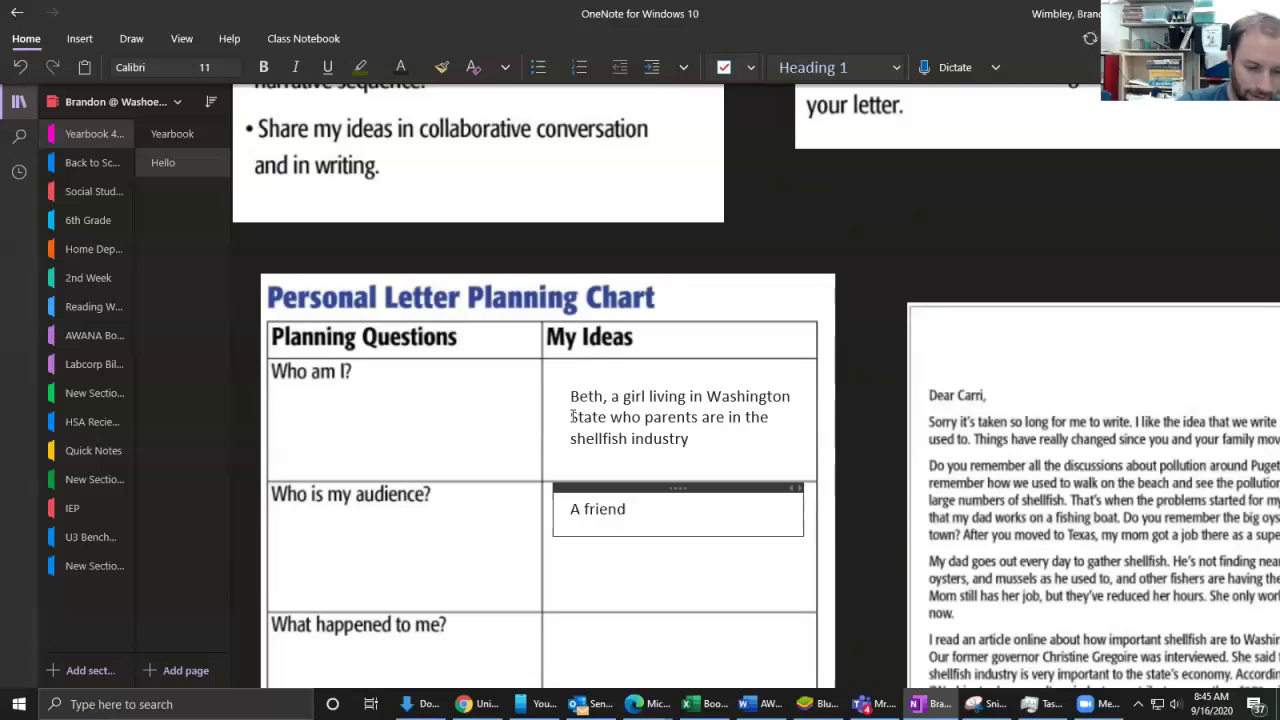
pyautogui.write(' called Carri')
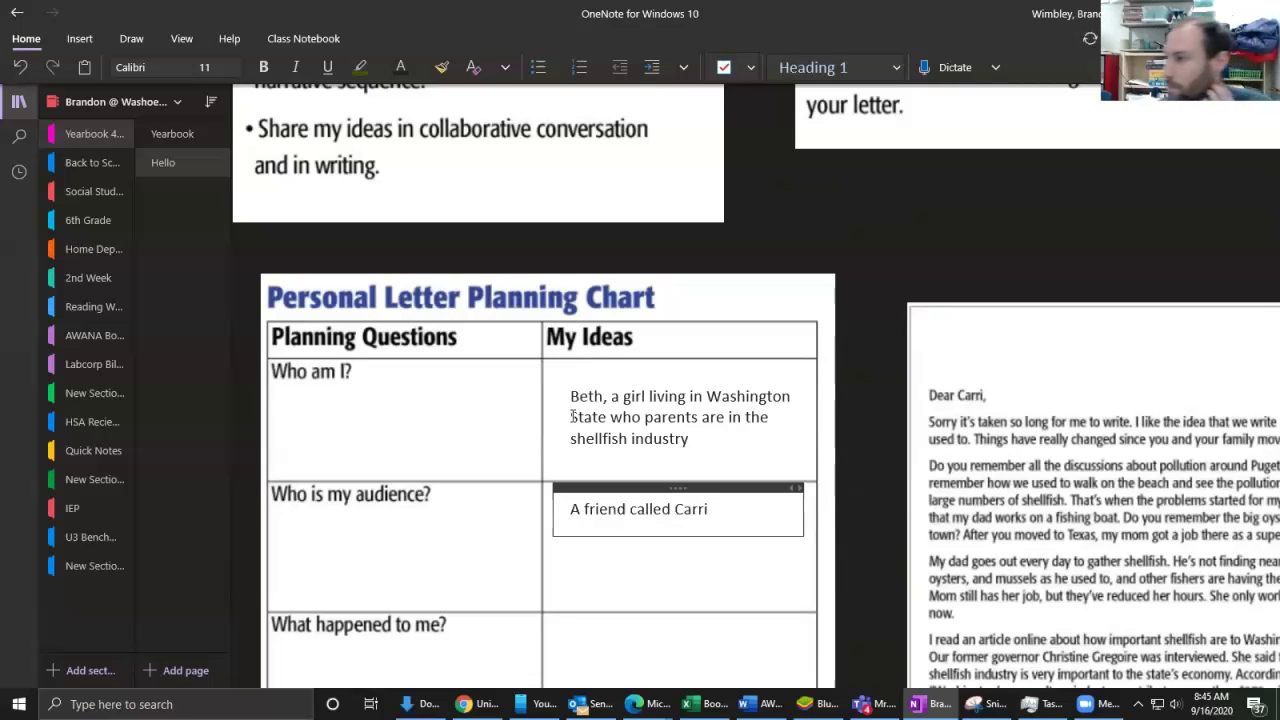
pyautogui.write(', who mo')
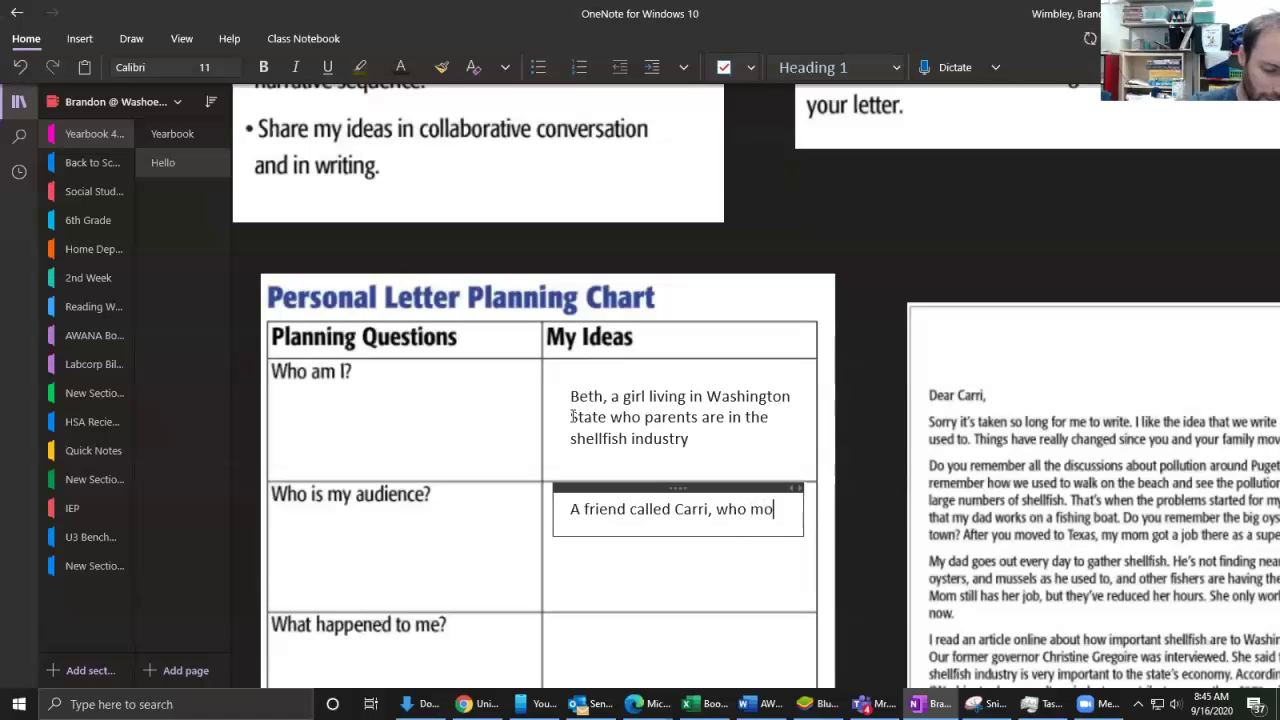
pyautogui.write('ved away last year')
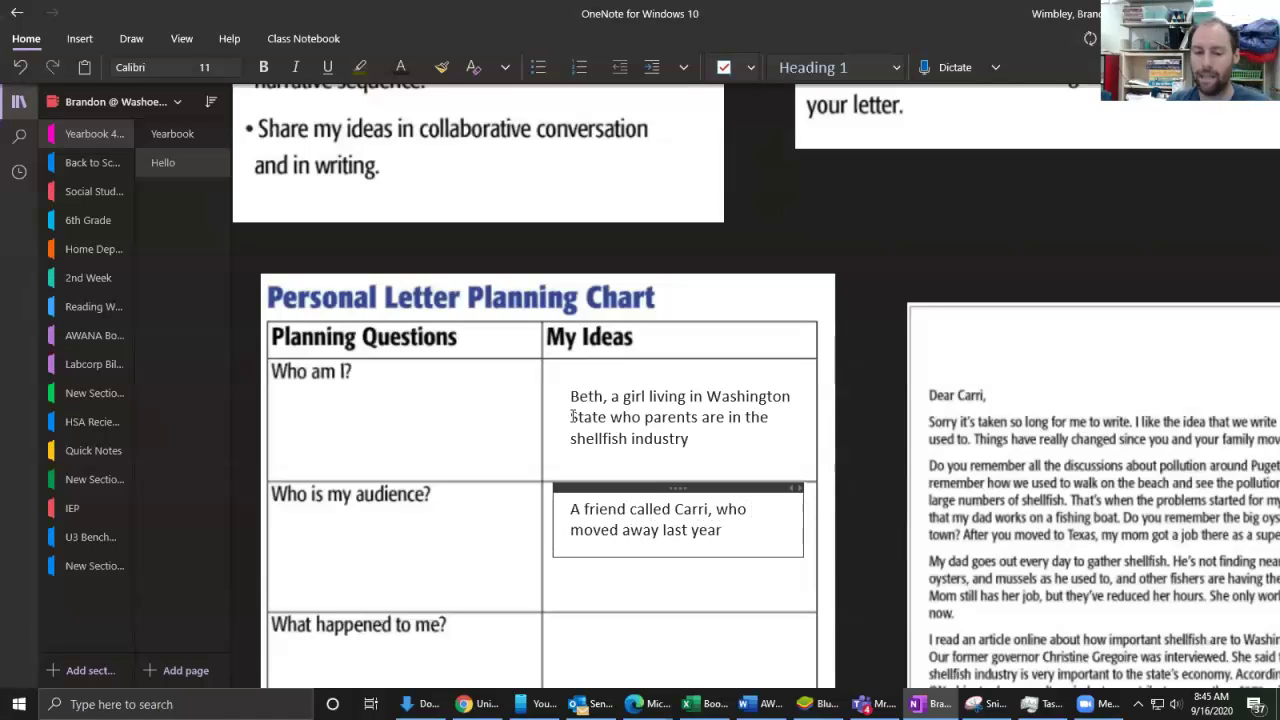
# Step: Start the 'What happened to me?' answer with 'Shellfish' in dark text
pyautogui.scroll(-5, 650, 424)
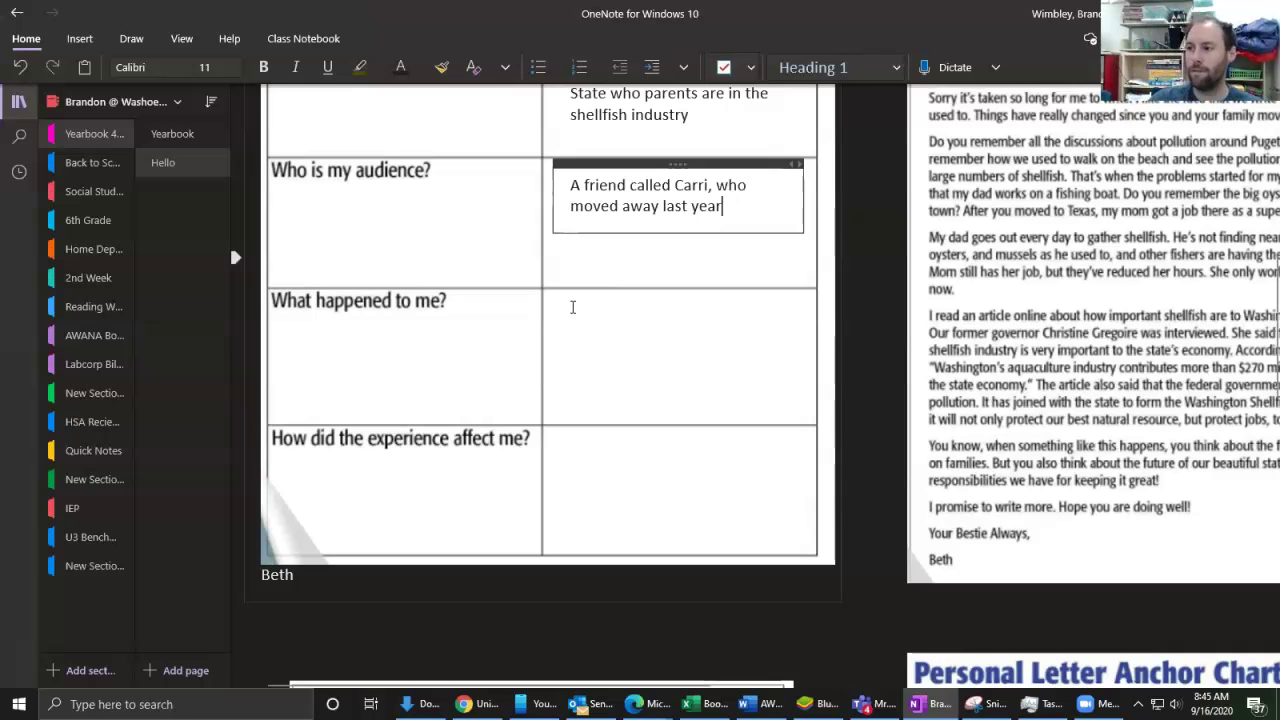
pyautogui.click(564, 308)
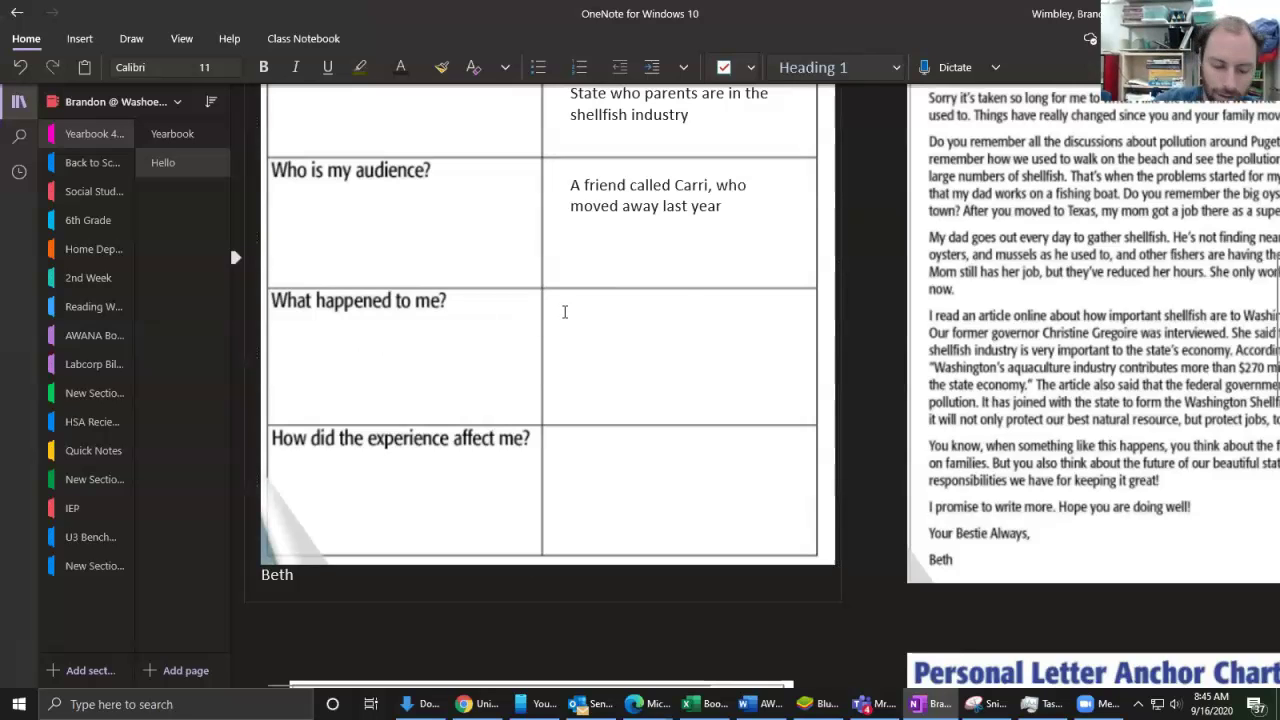
pyautogui.write('She')
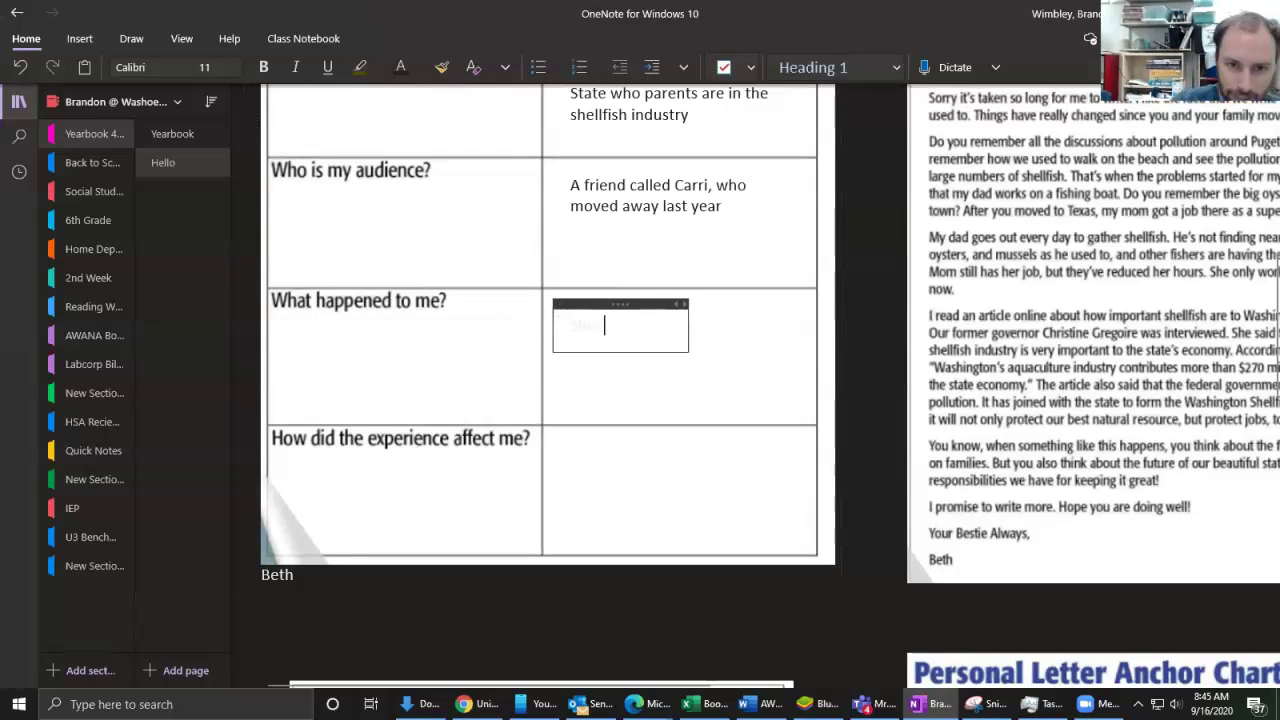
pyautogui.write('llfish')
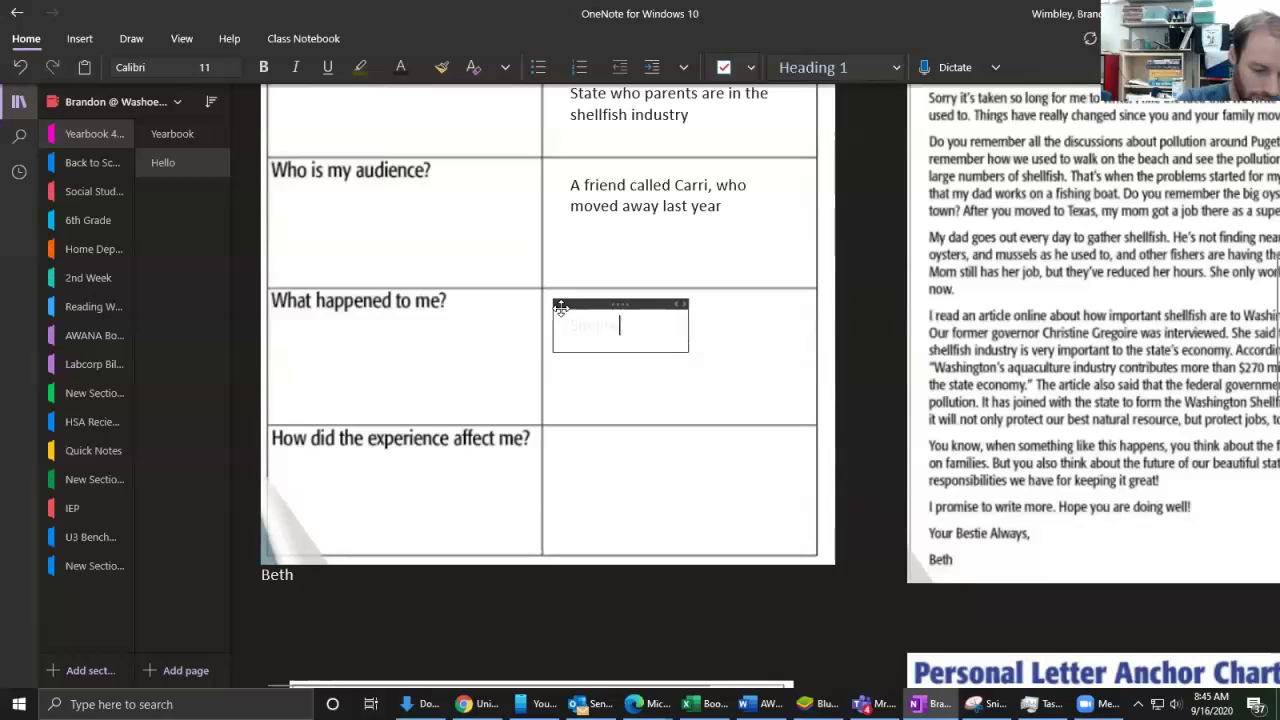
pyautogui.click(561, 306)
pyautogui.click(400, 67)
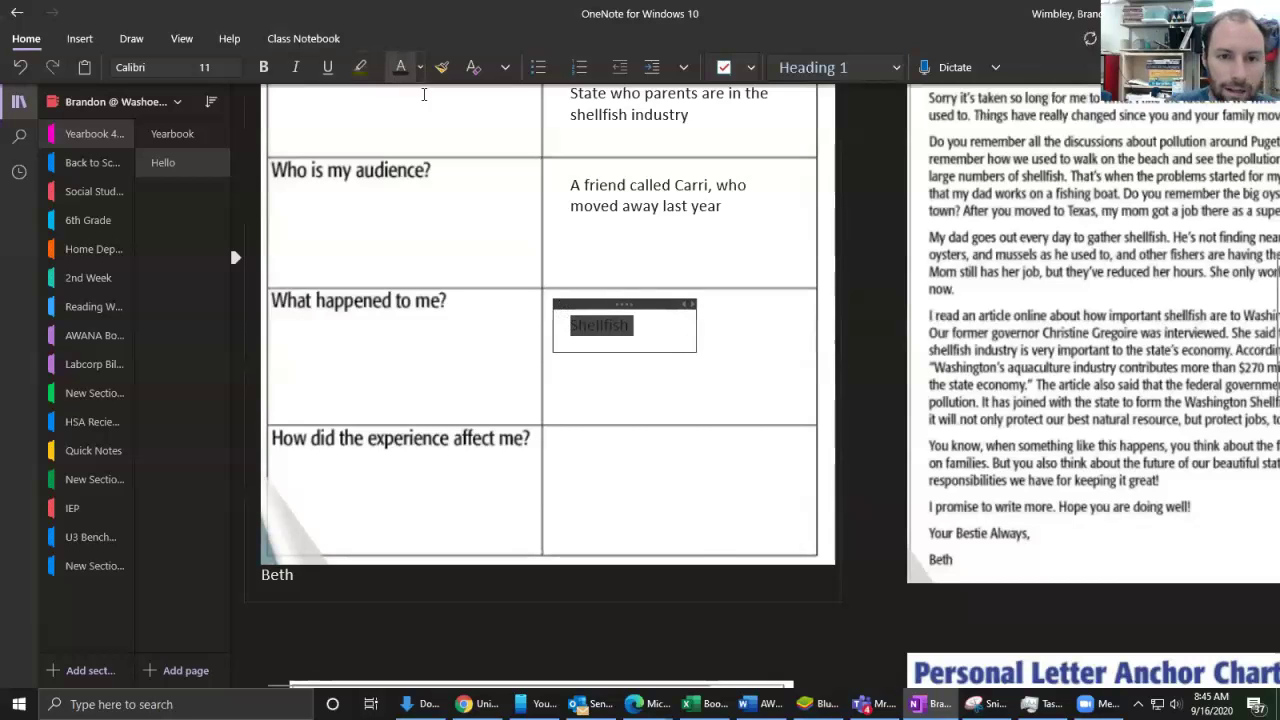
# Step: Widen the note and finish: occurred because of pollution in Puget Sound, hurting the shellfish economy
pyautogui.moveTo(697, 304); pyautogui.dragTo(812, 310)
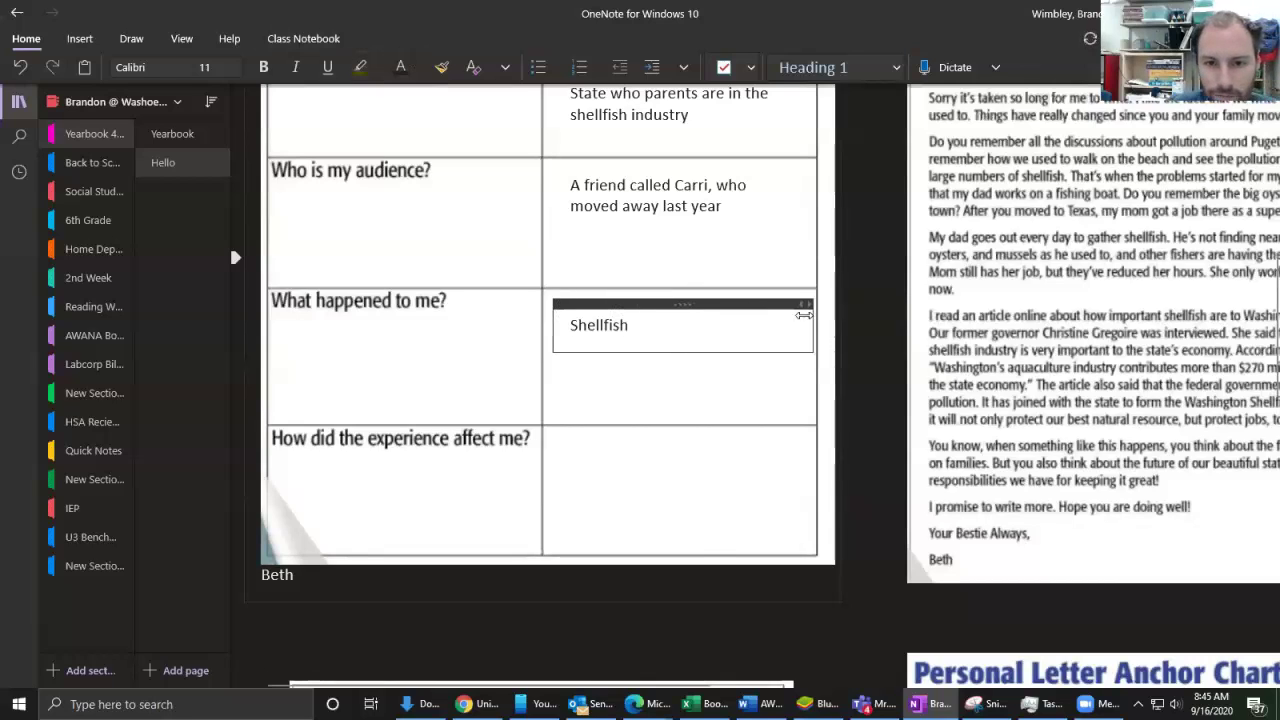
pyautogui.click(696, 326)
pyautogui.click(695, 326)
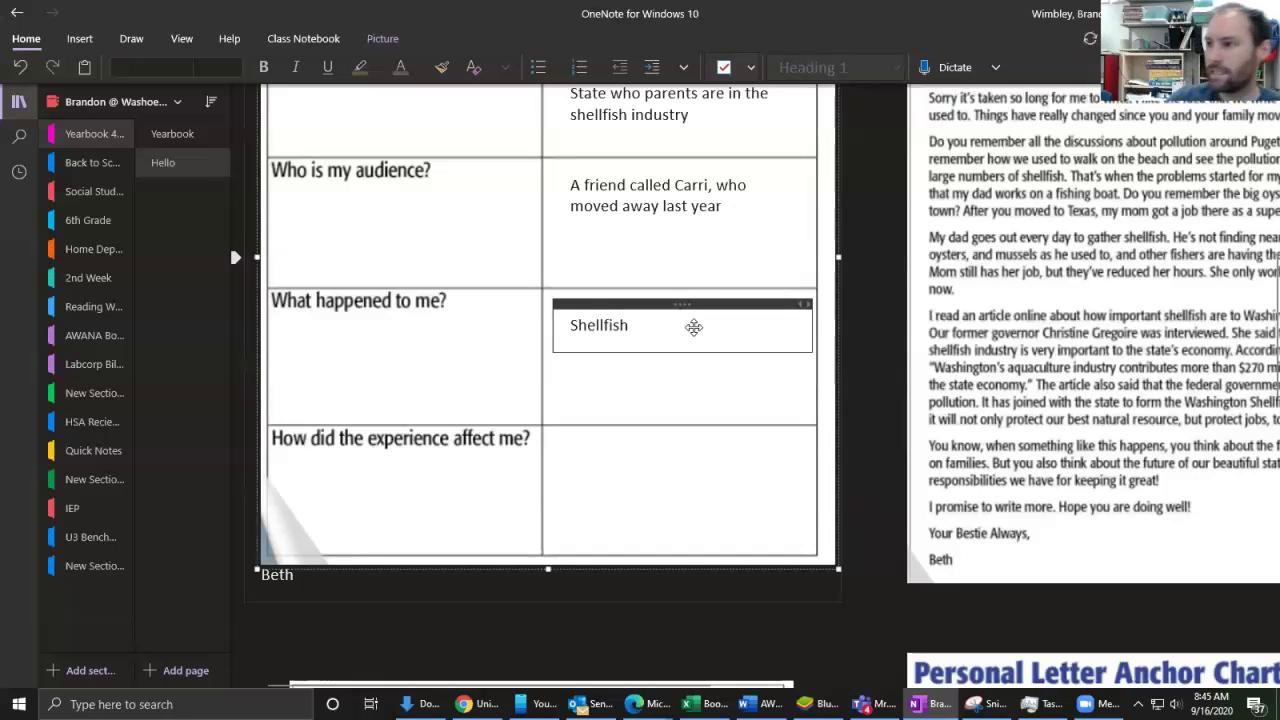
pyautogui.click(691, 321)
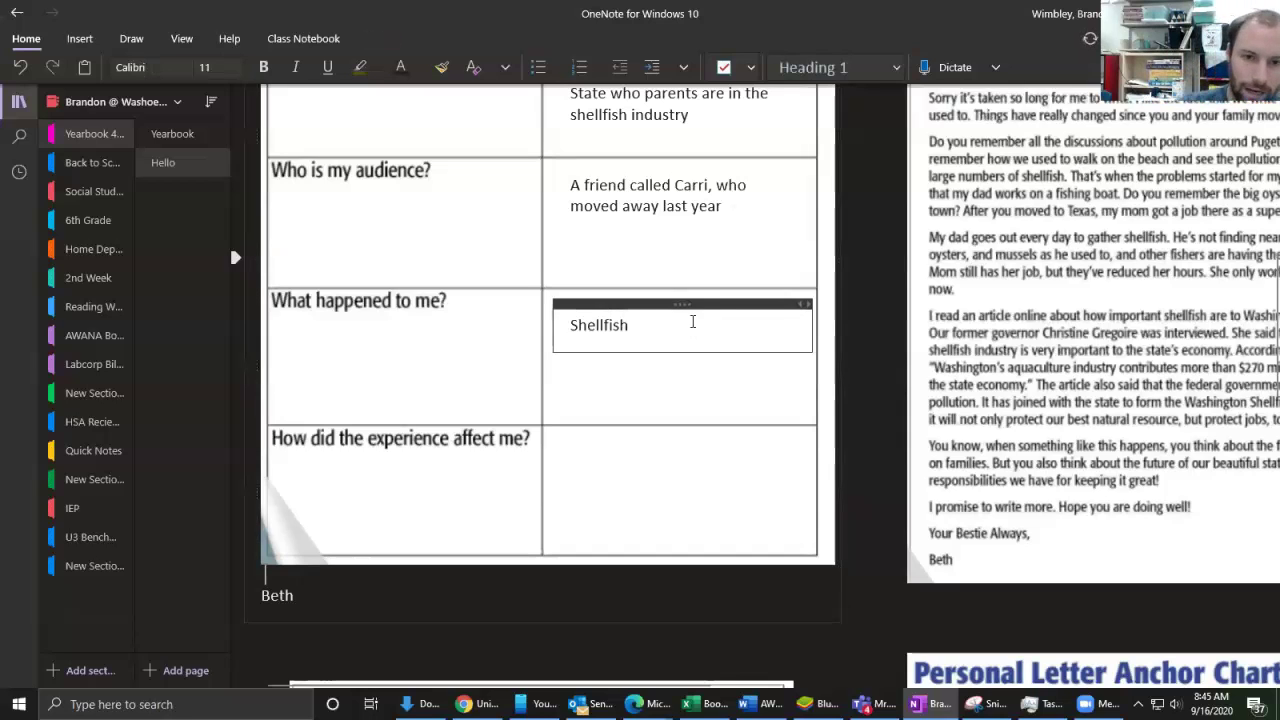
pyautogui.write('occu')
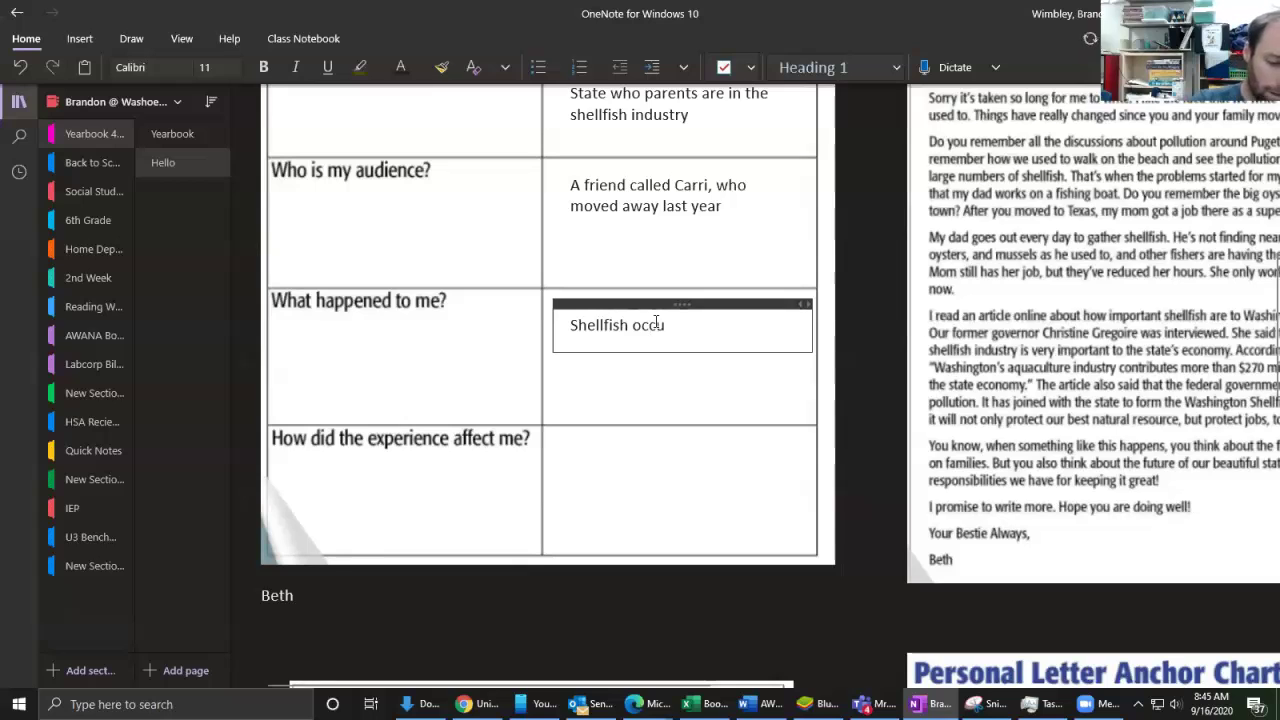
pyautogui.write('rred becau')
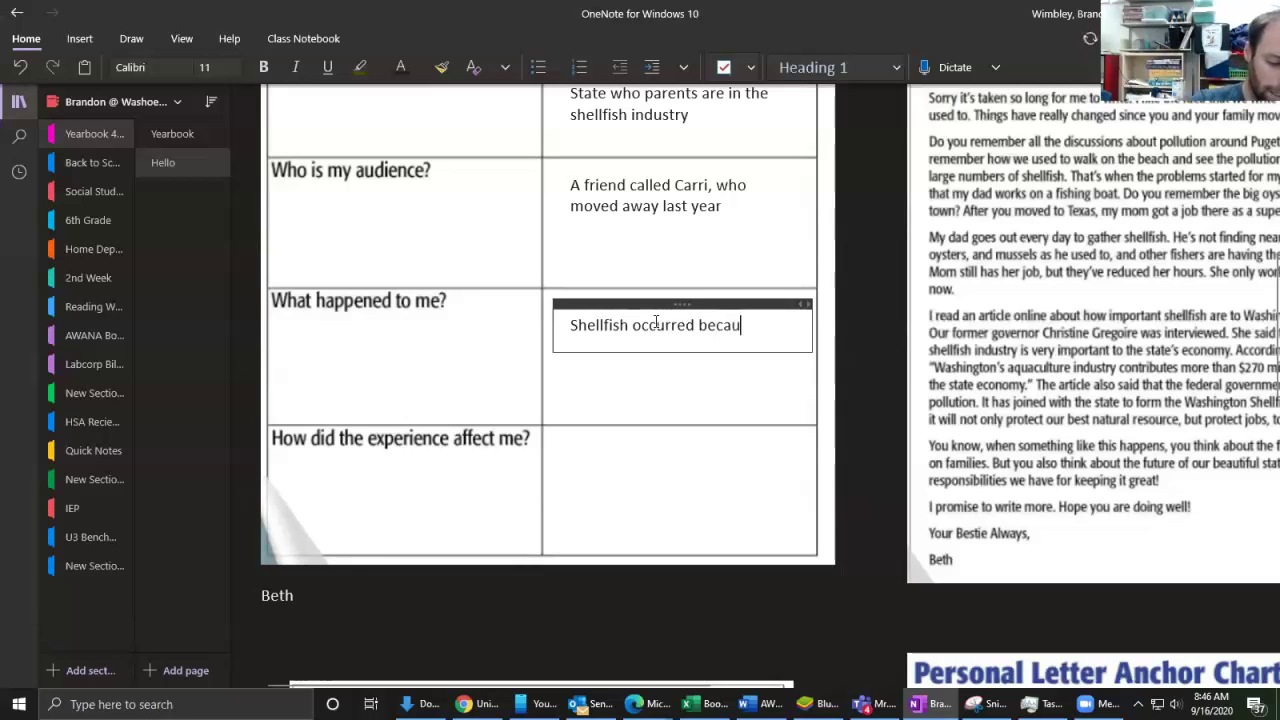
pyautogui.write('se of Pollution')
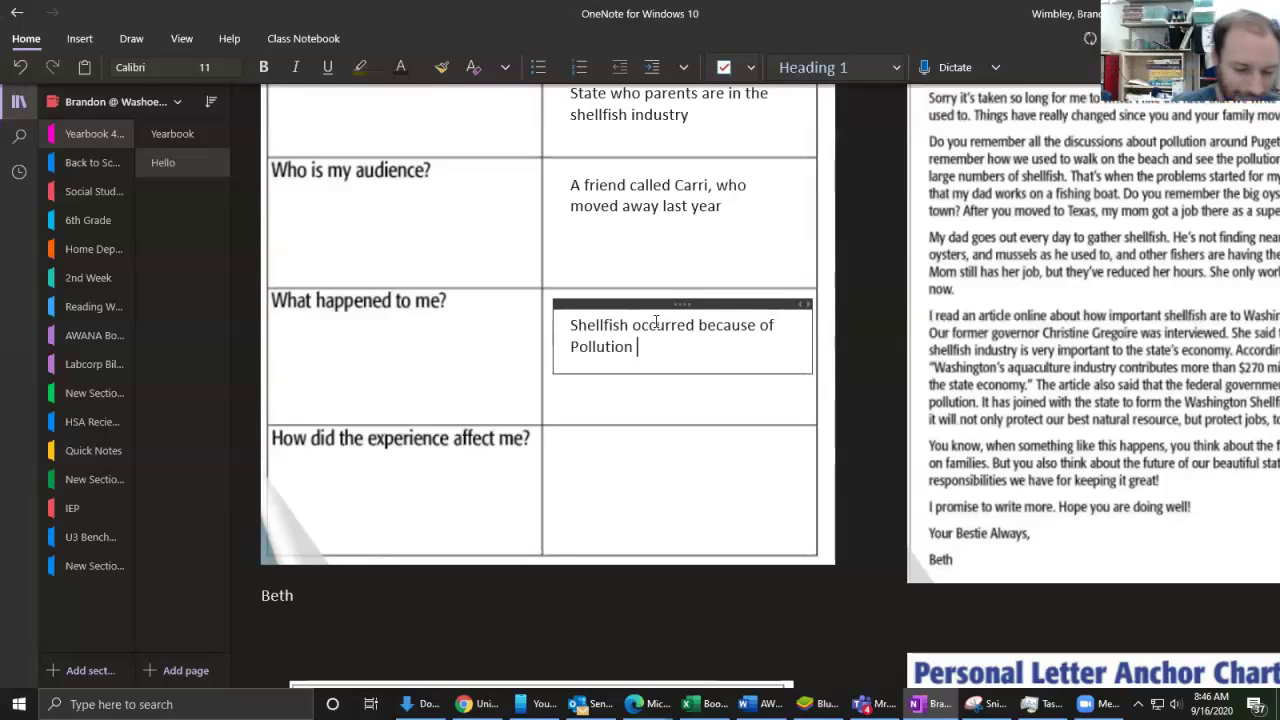
pyautogui.write(' in ')
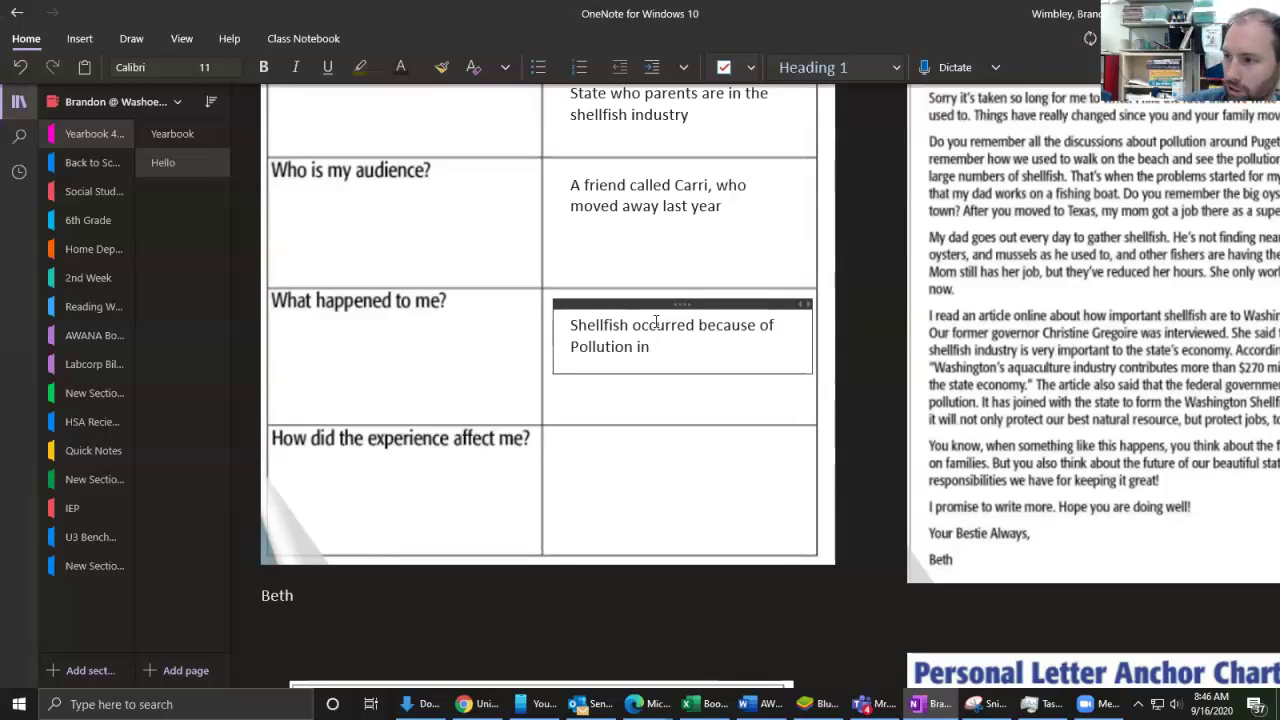
pyautogui.write('Puget')
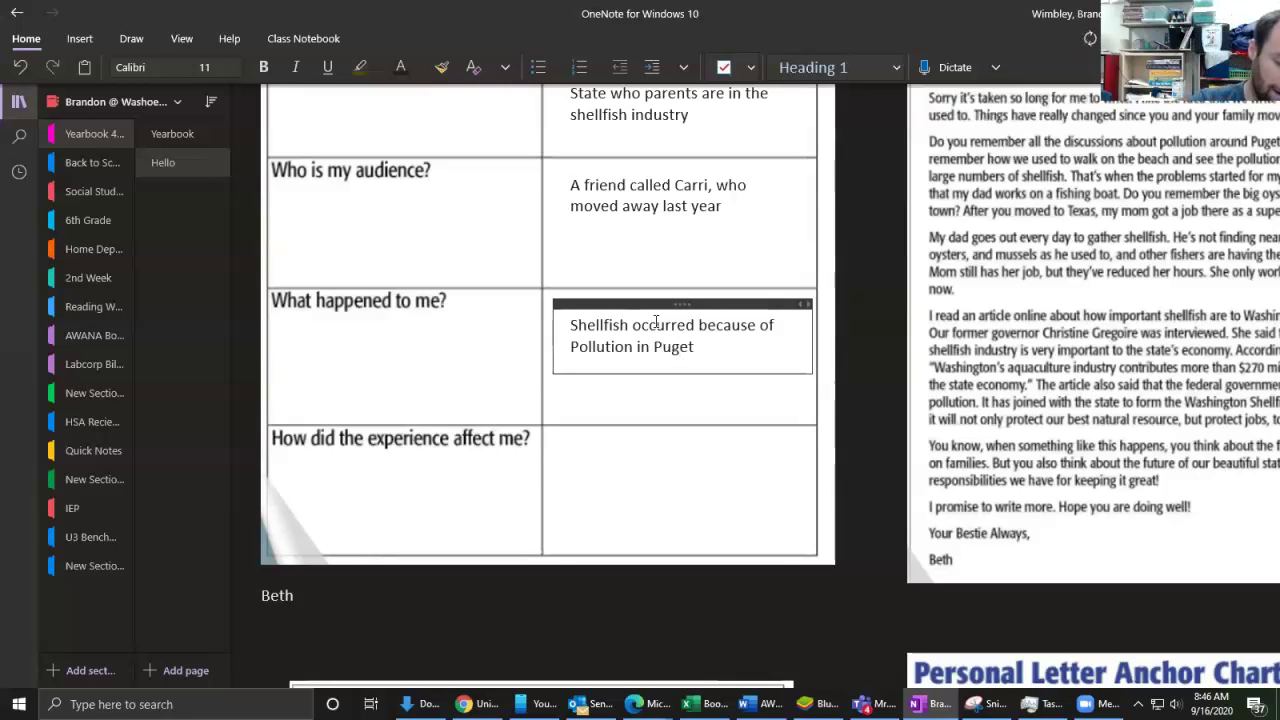
pyautogui.write(' Sound')
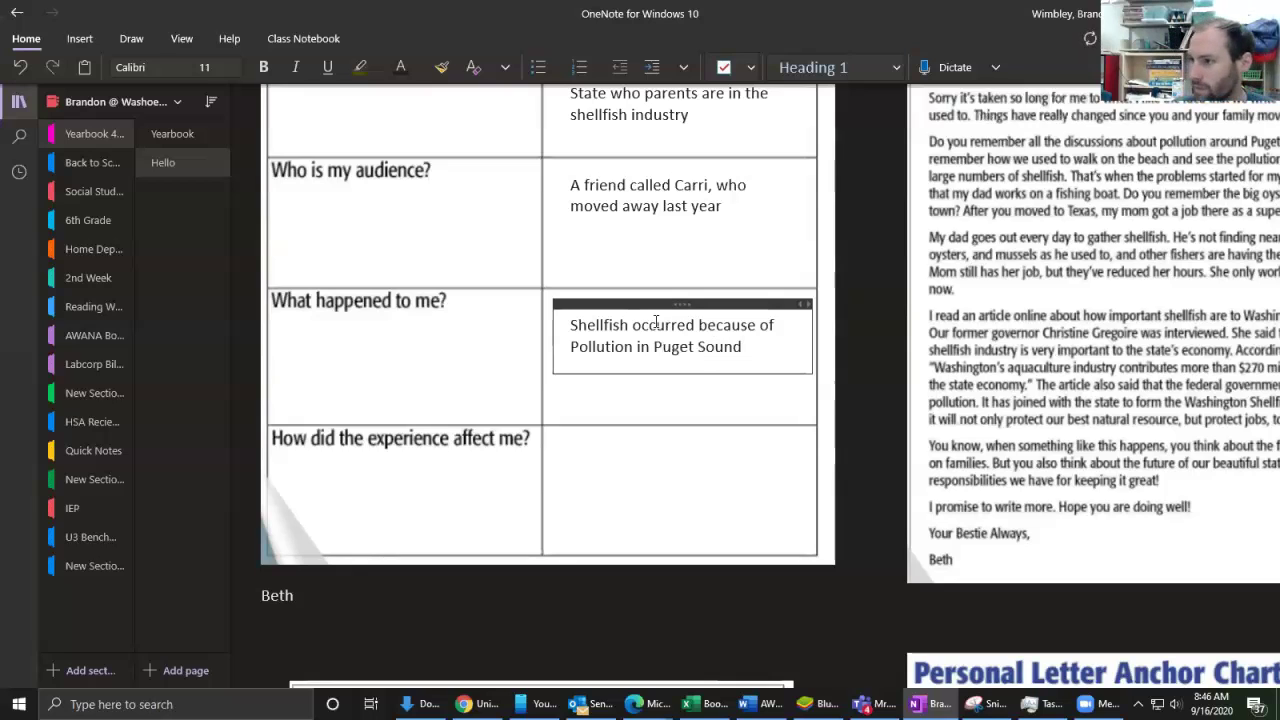
pyautogui.write(',')
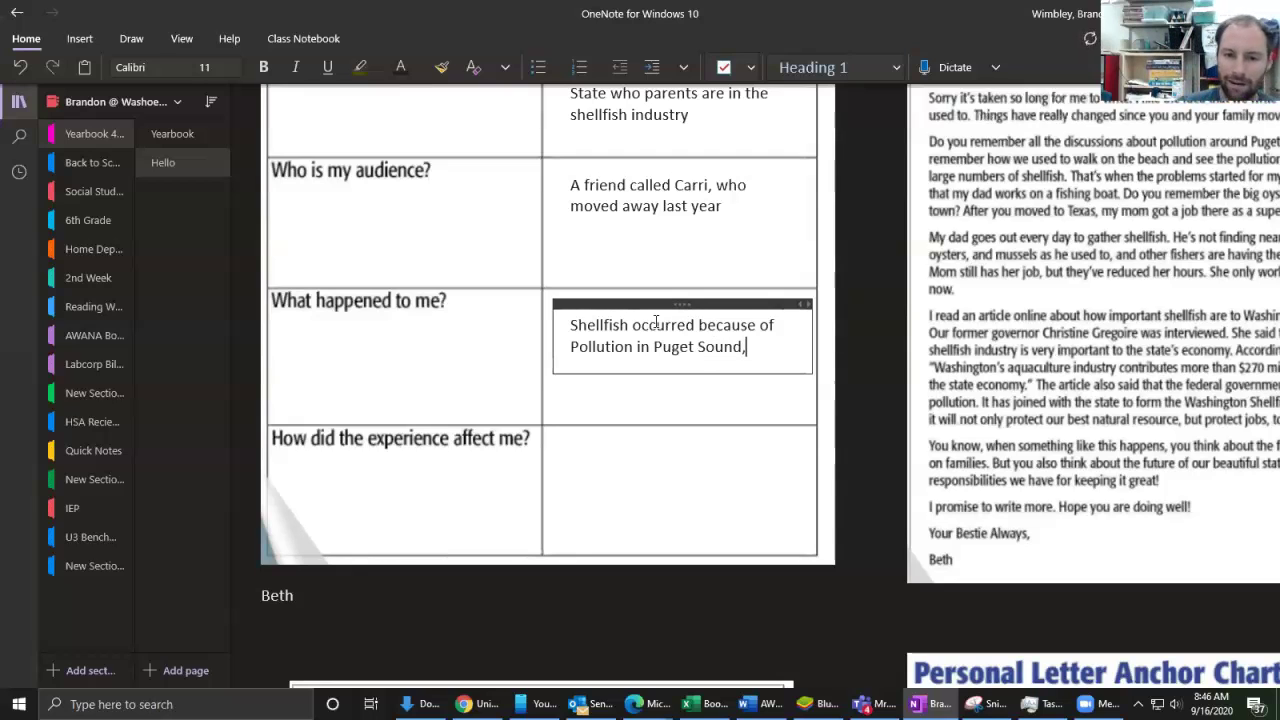
pyautogui.write(' hurting th')
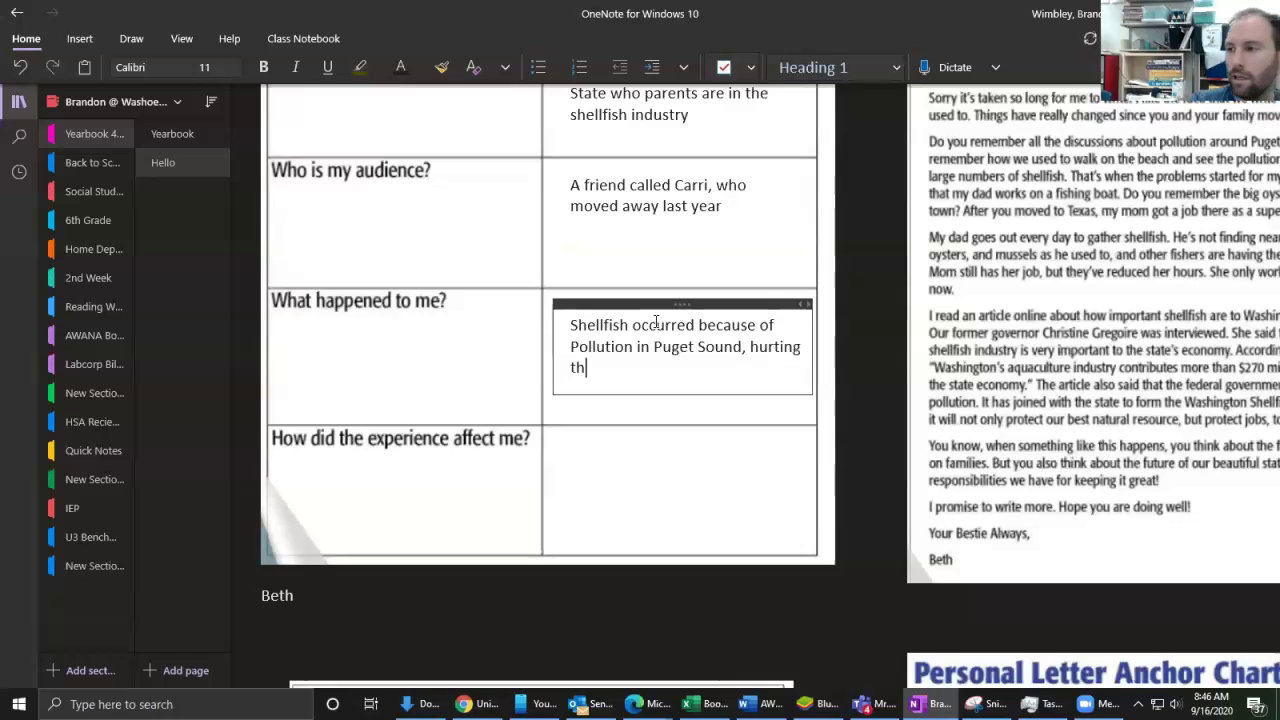
pyautogui.write('e shell')
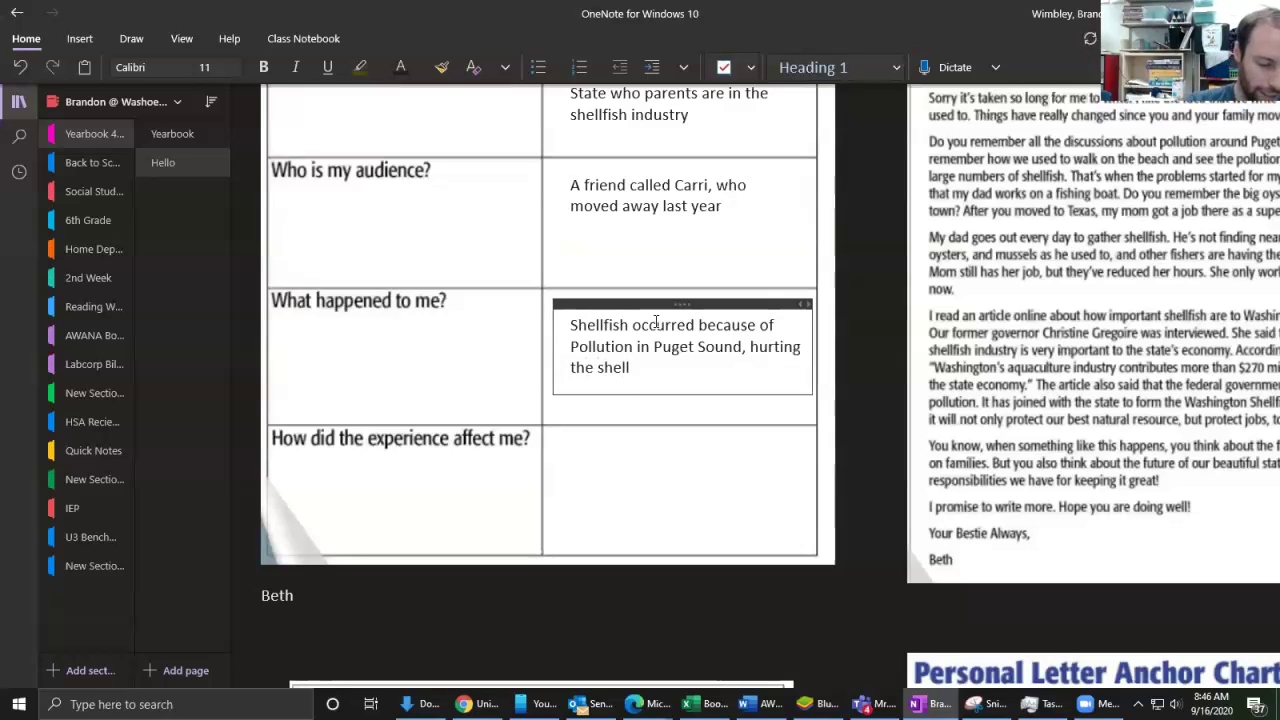
pyautogui.write('fish economy')
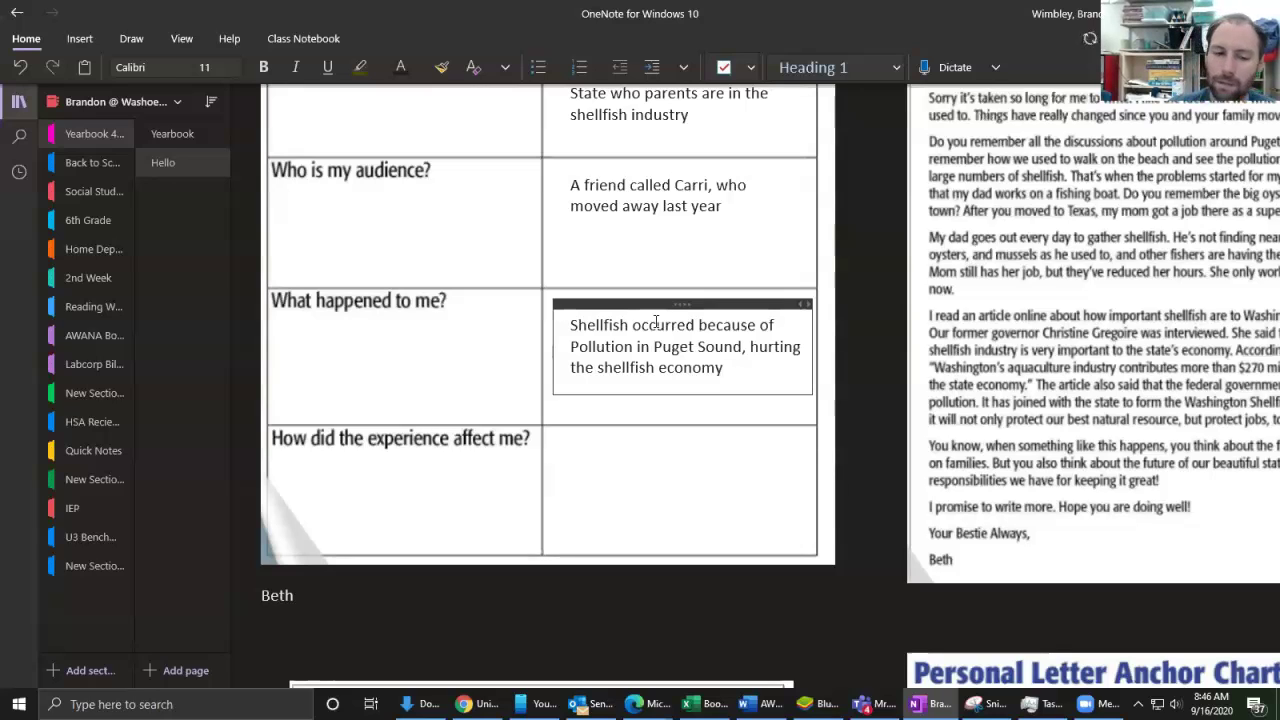
# Step: Type the last answer: 'My family was affected, they both worked in the shellfish industry.'
pyautogui.click(548, 435)
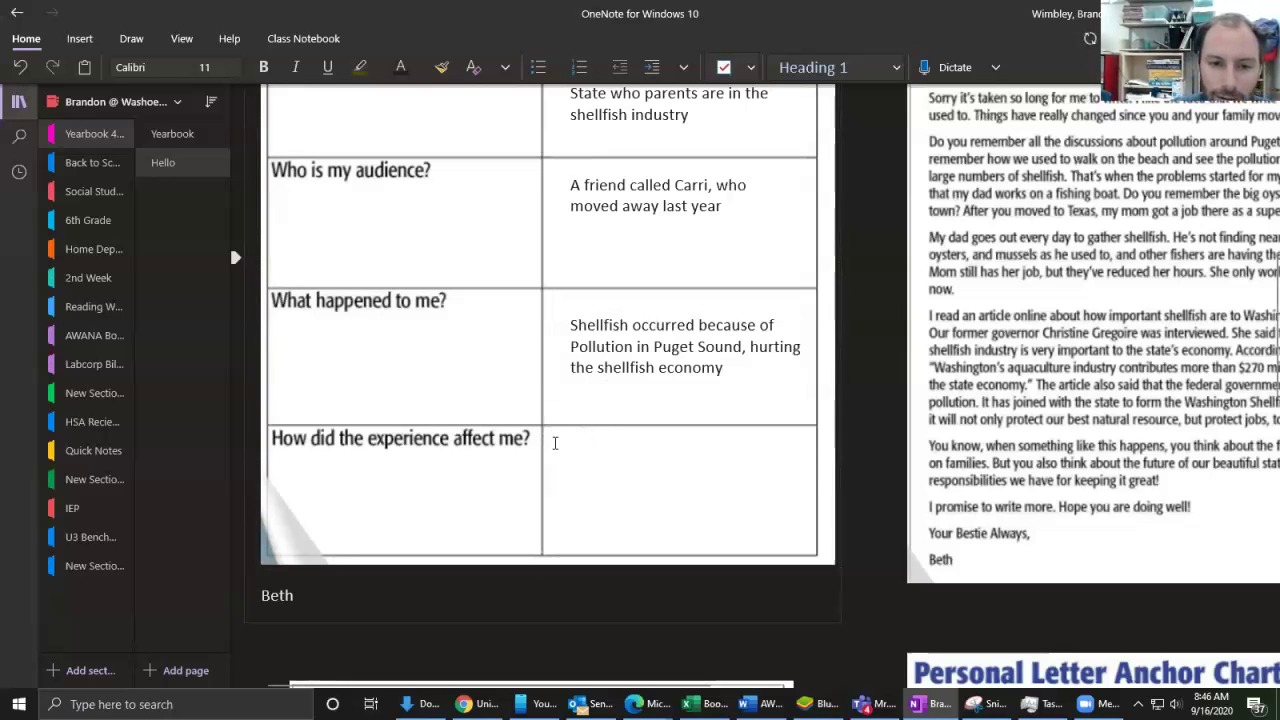
pyautogui.scroll(1, 835, 418)
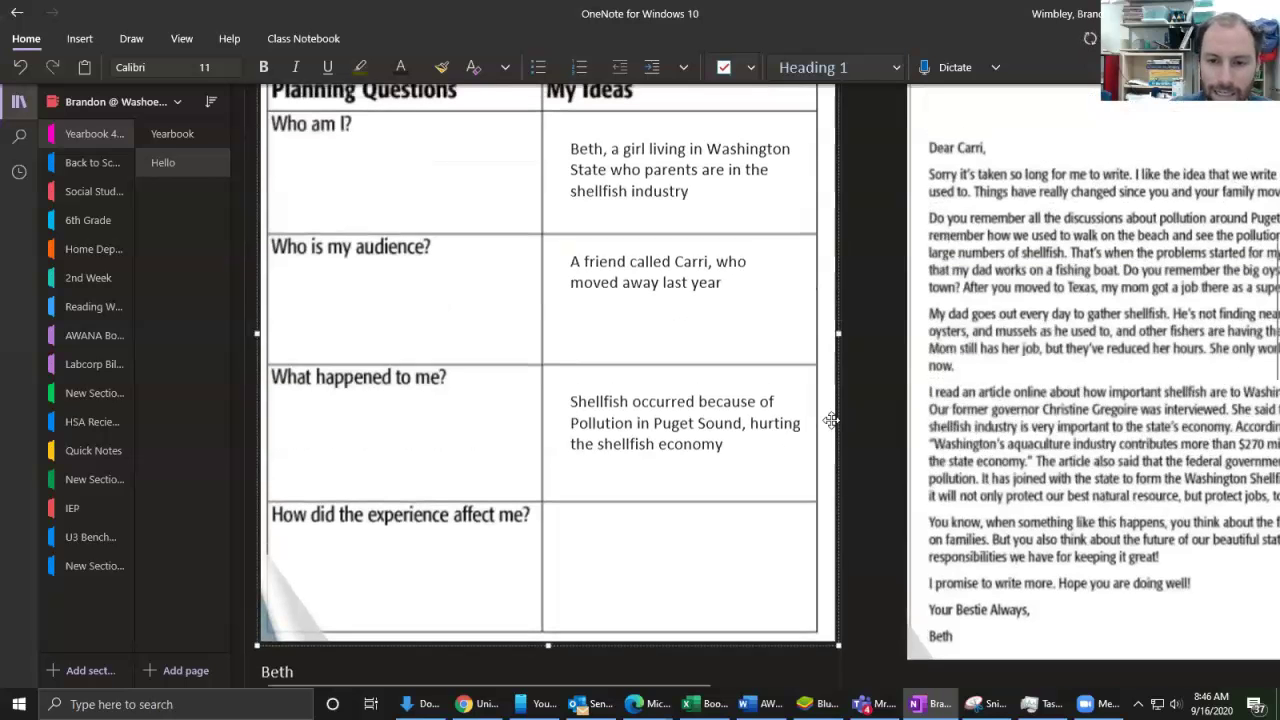
pyautogui.click(580, 532)
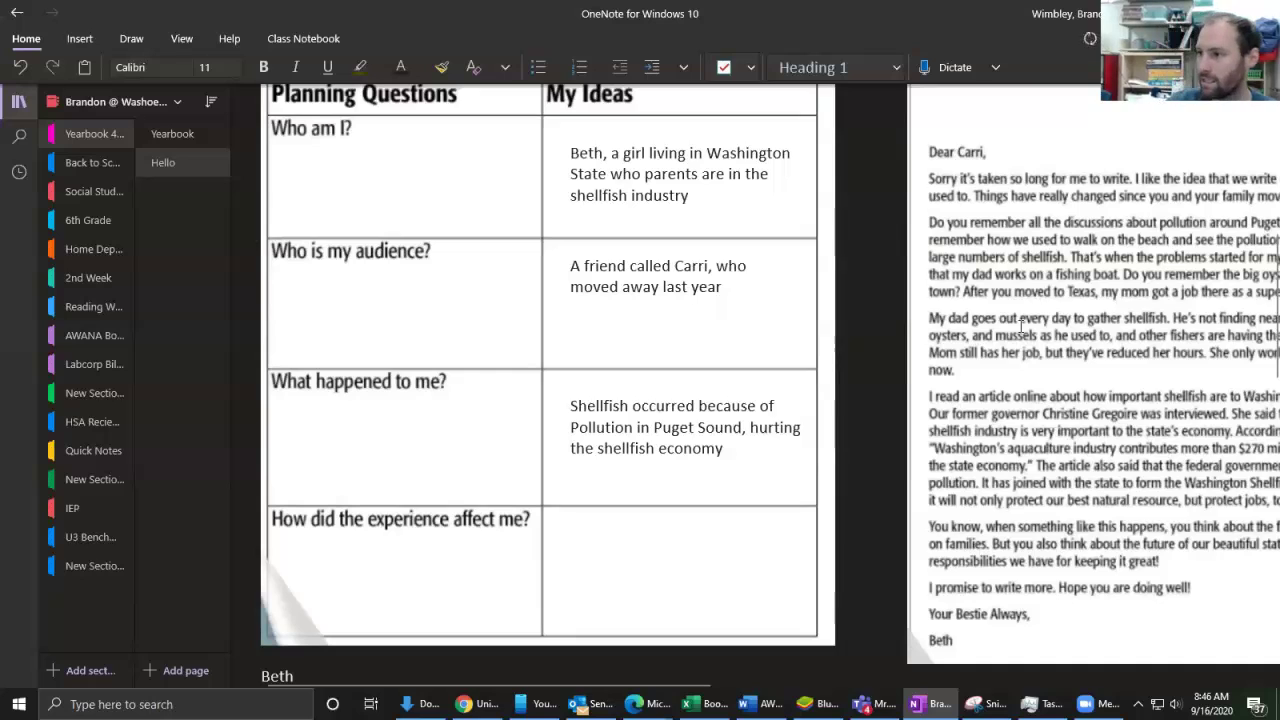
pyautogui.click(593, 515)
pyautogui.write('My ')
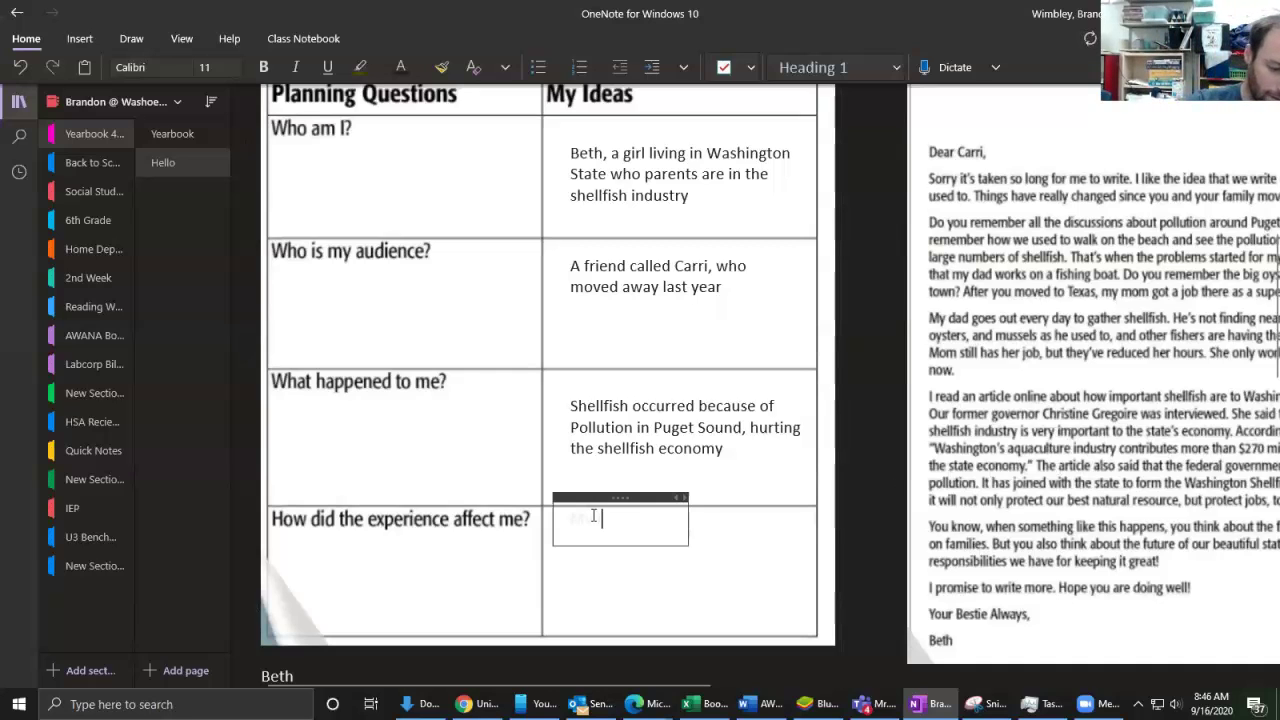
pyautogui.write('family is sad aff')
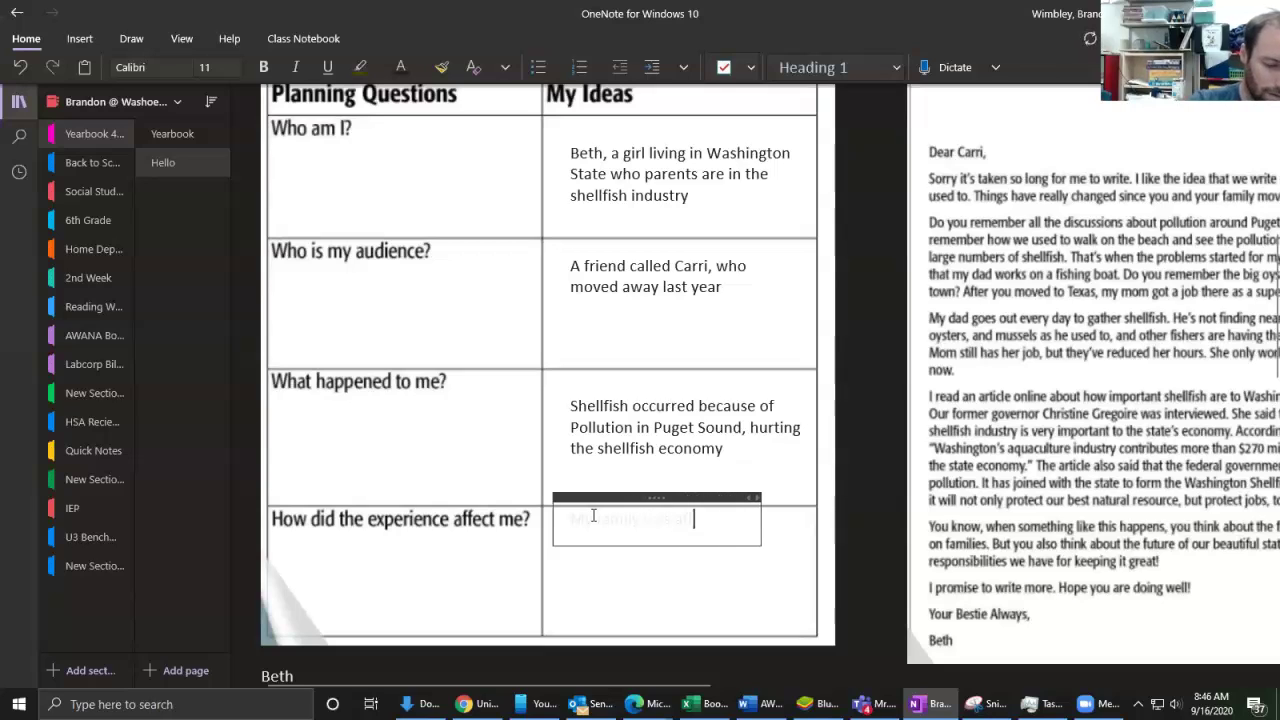
pyautogui.write('cted')
pyautogui.tripleClick(593, 515)
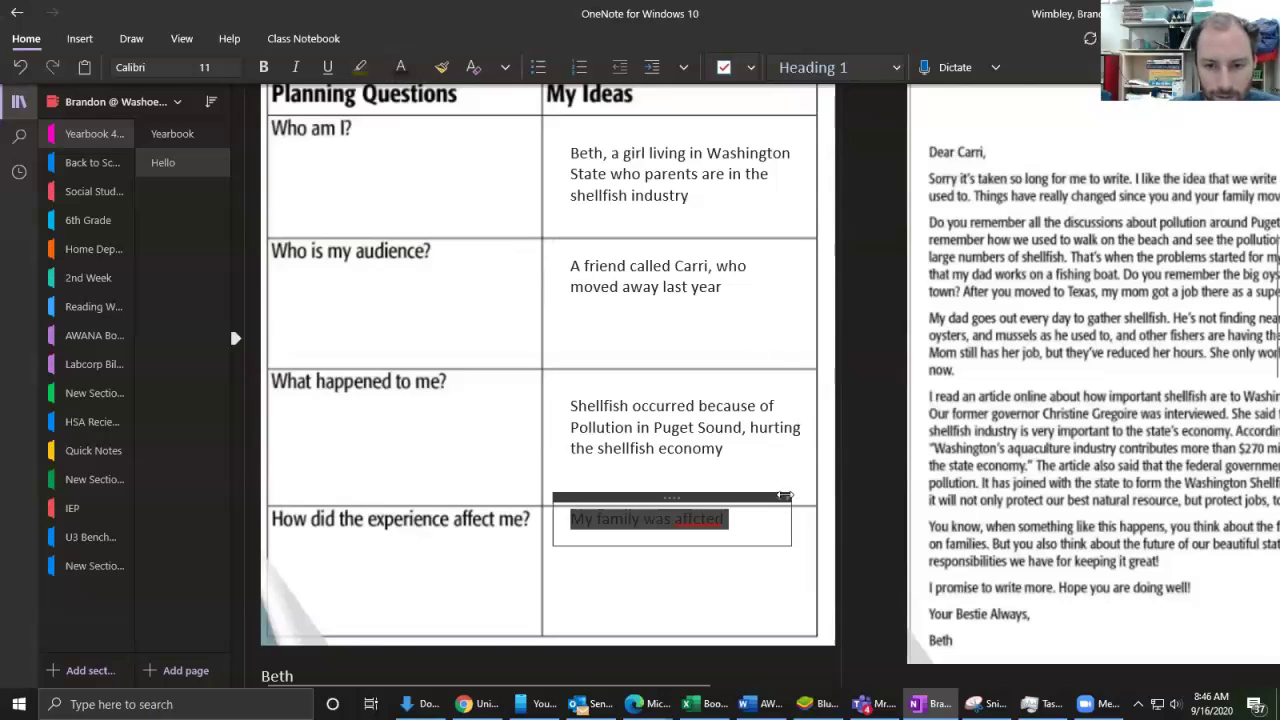
pyautogui.moveTo(786, 497); pyautogui.dragTo(807, 497)
pyautogui.click(700, 519)
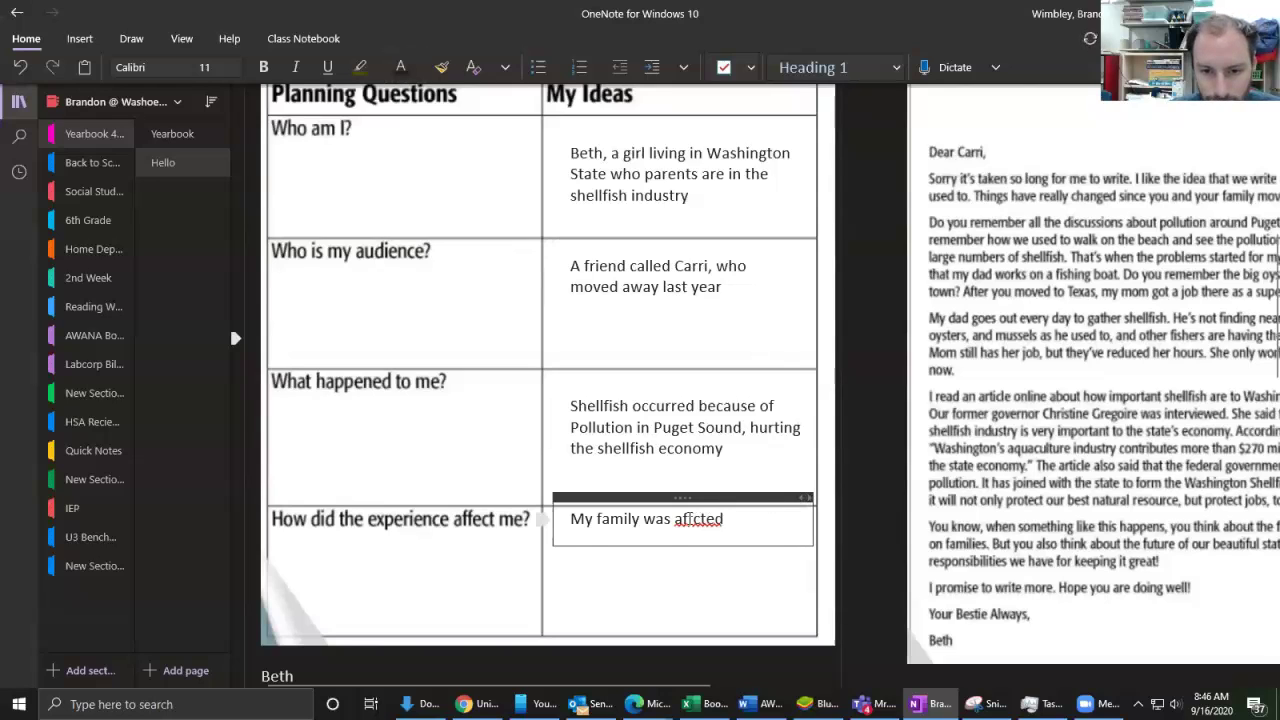
pyautogui.write('ed')
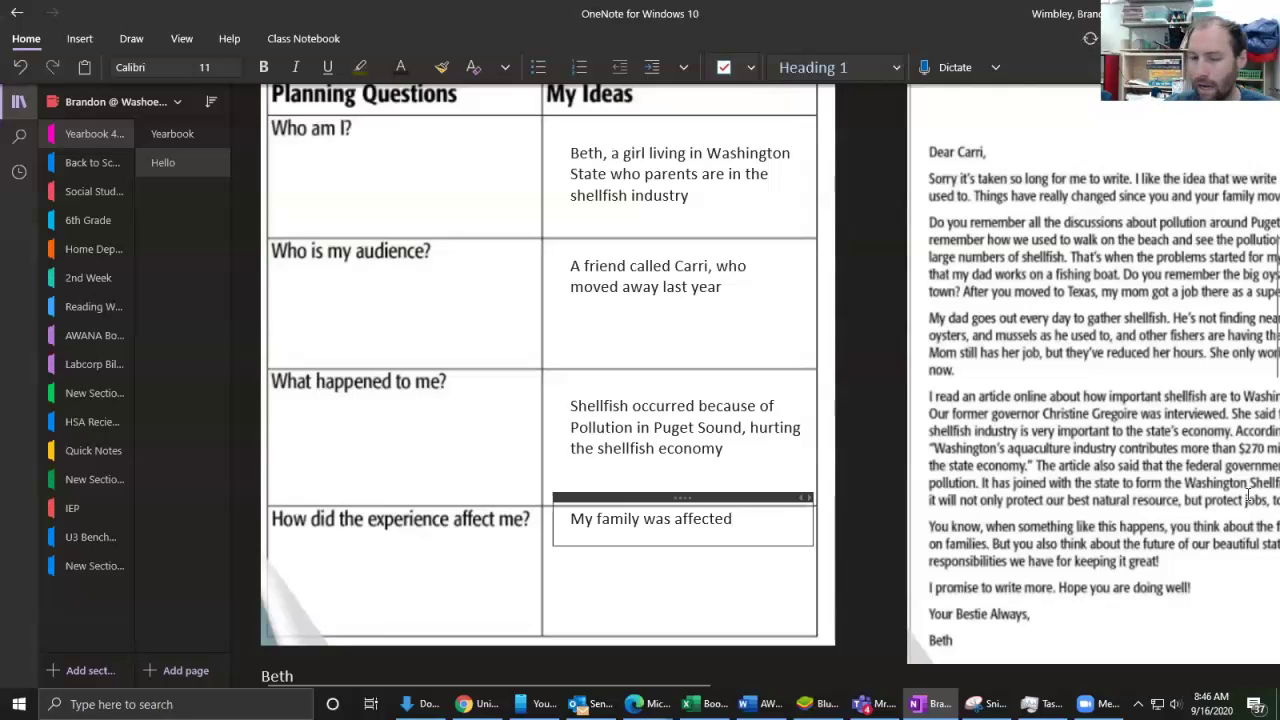
pyautogui.write(', ')
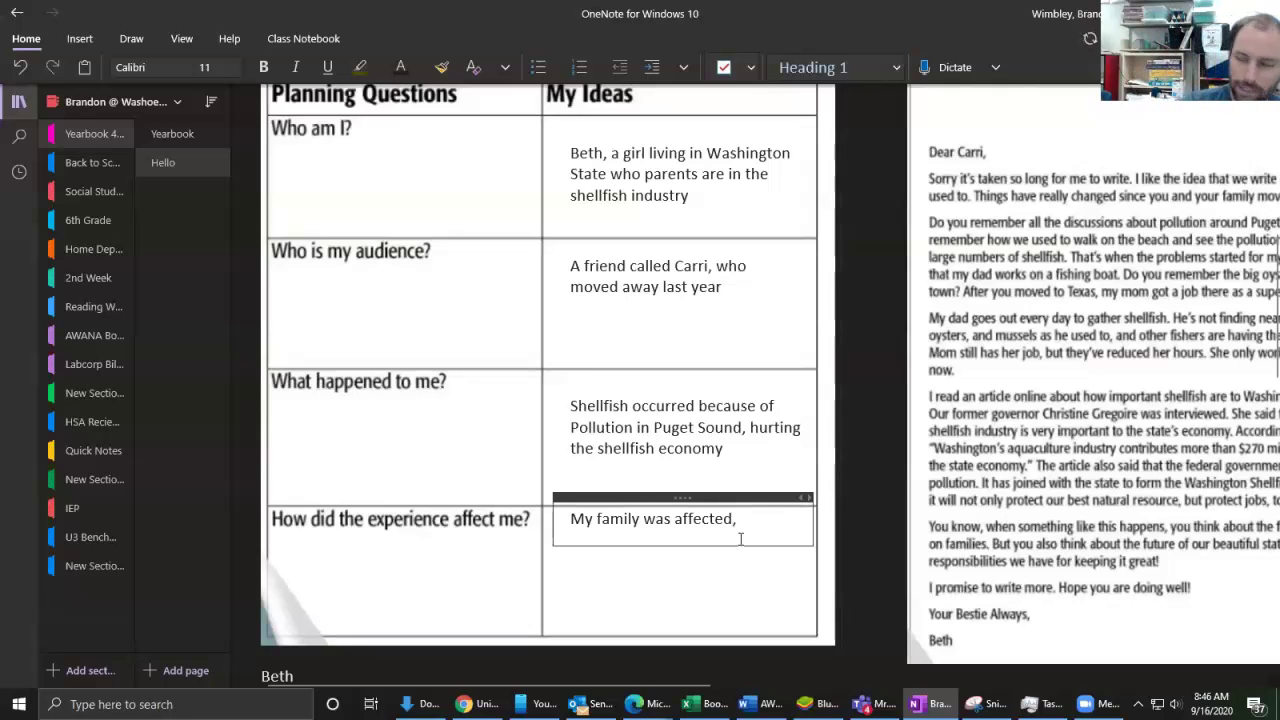
pyautogui.write('they')
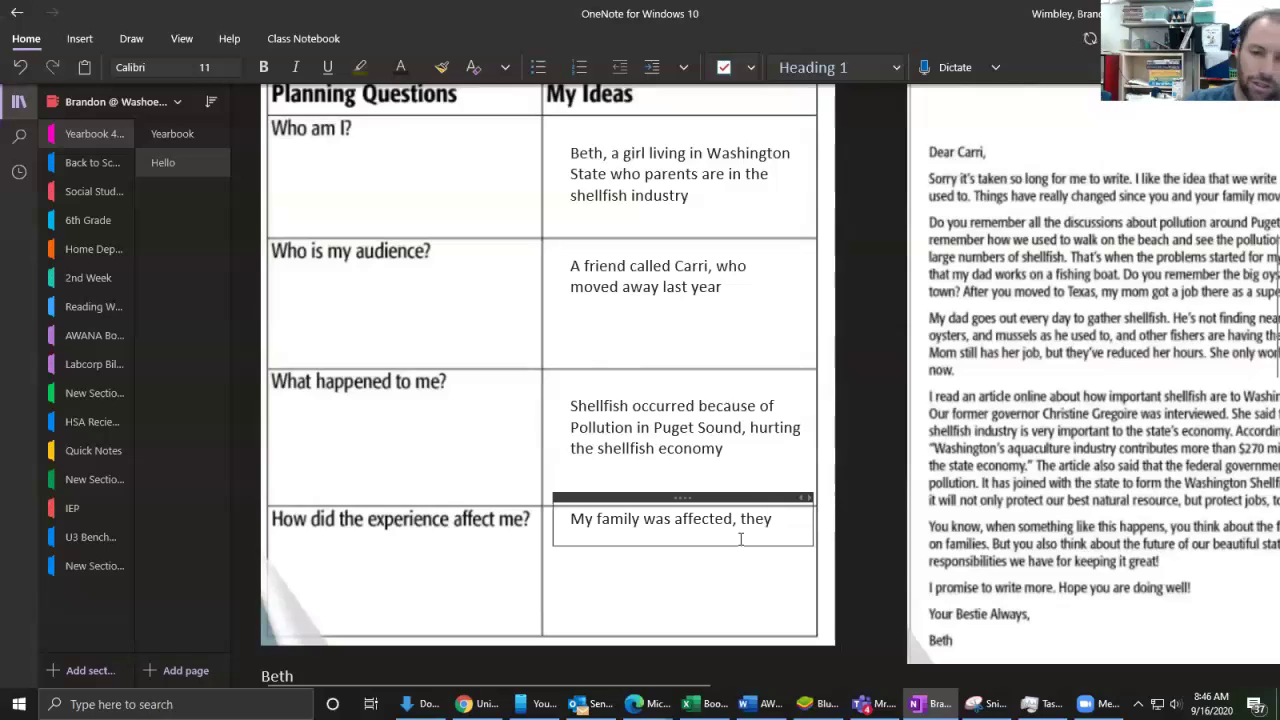
pyautogui.write(' both ')
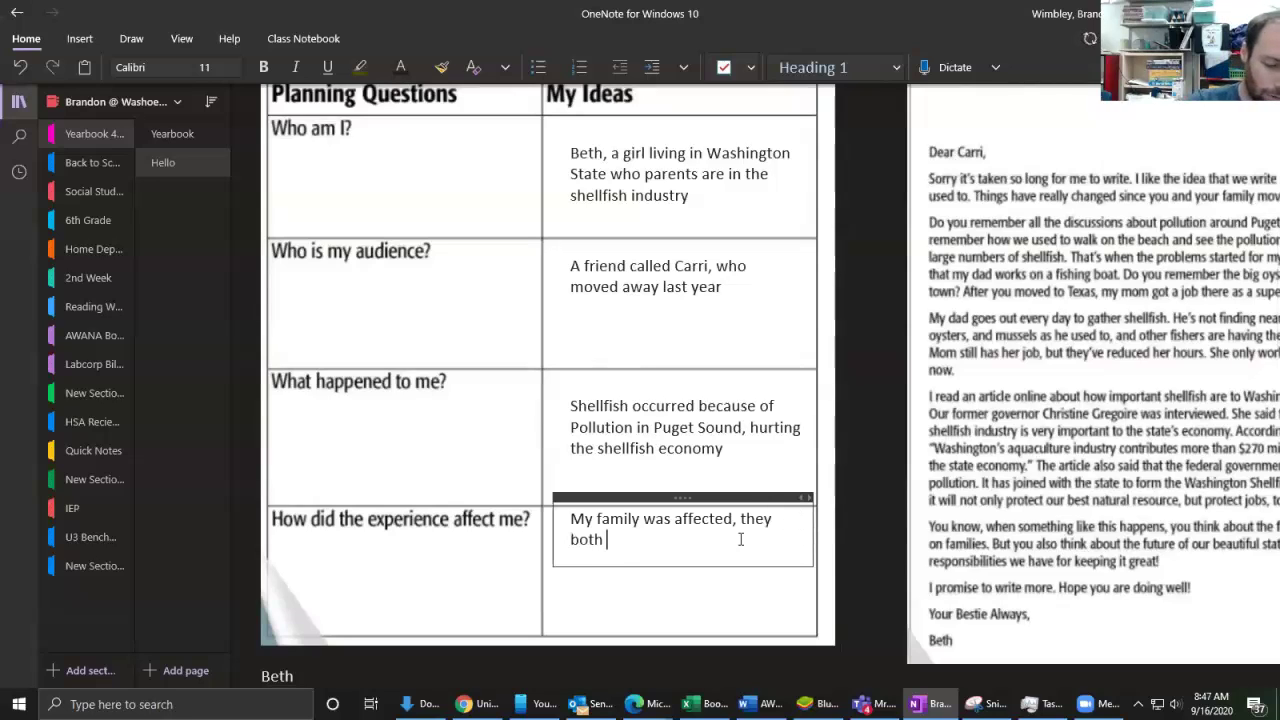
pyautogui.write('worked in the shell')
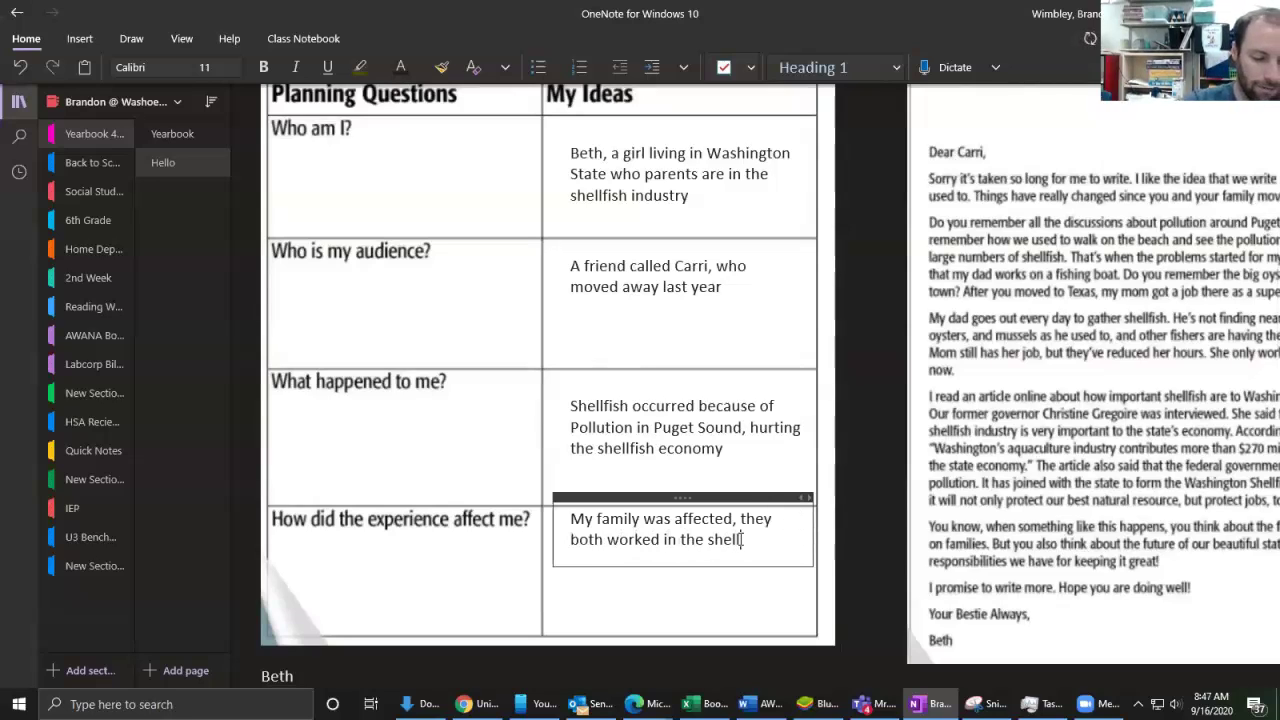
pyautogui.write('sih indutry')
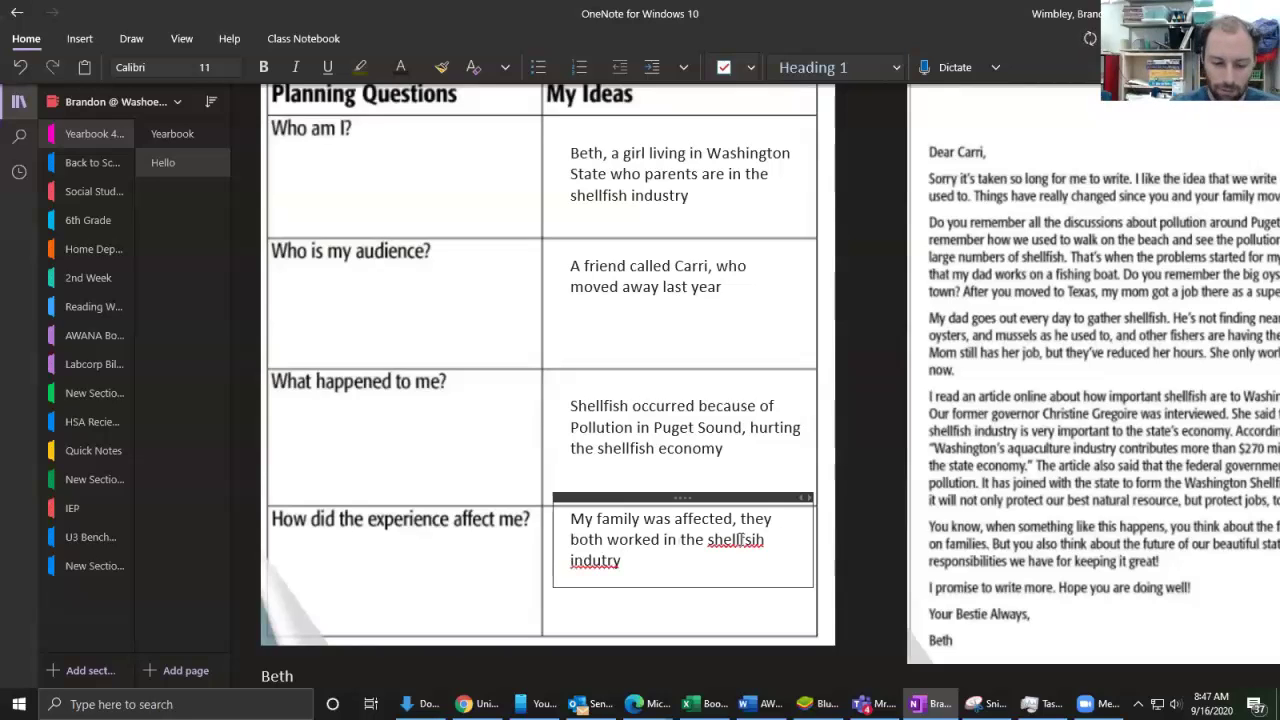
pyautogui.press('BackSpace')
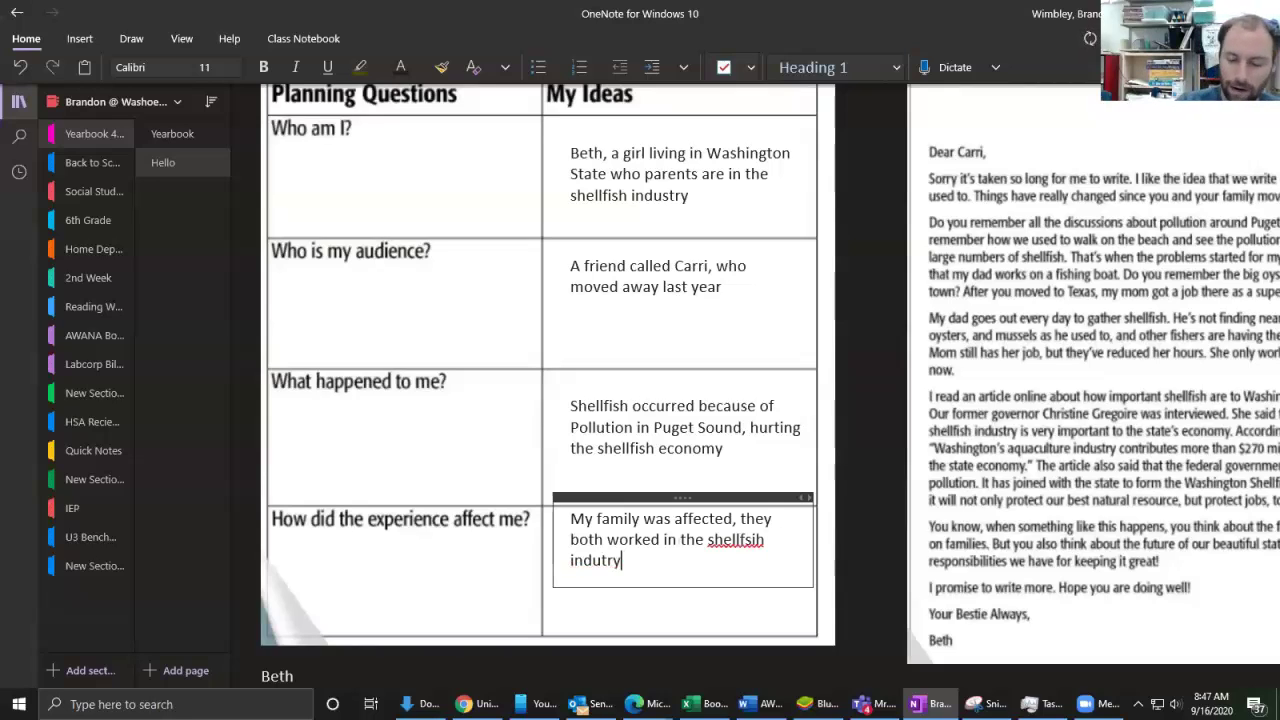
pyautogui.write('.')
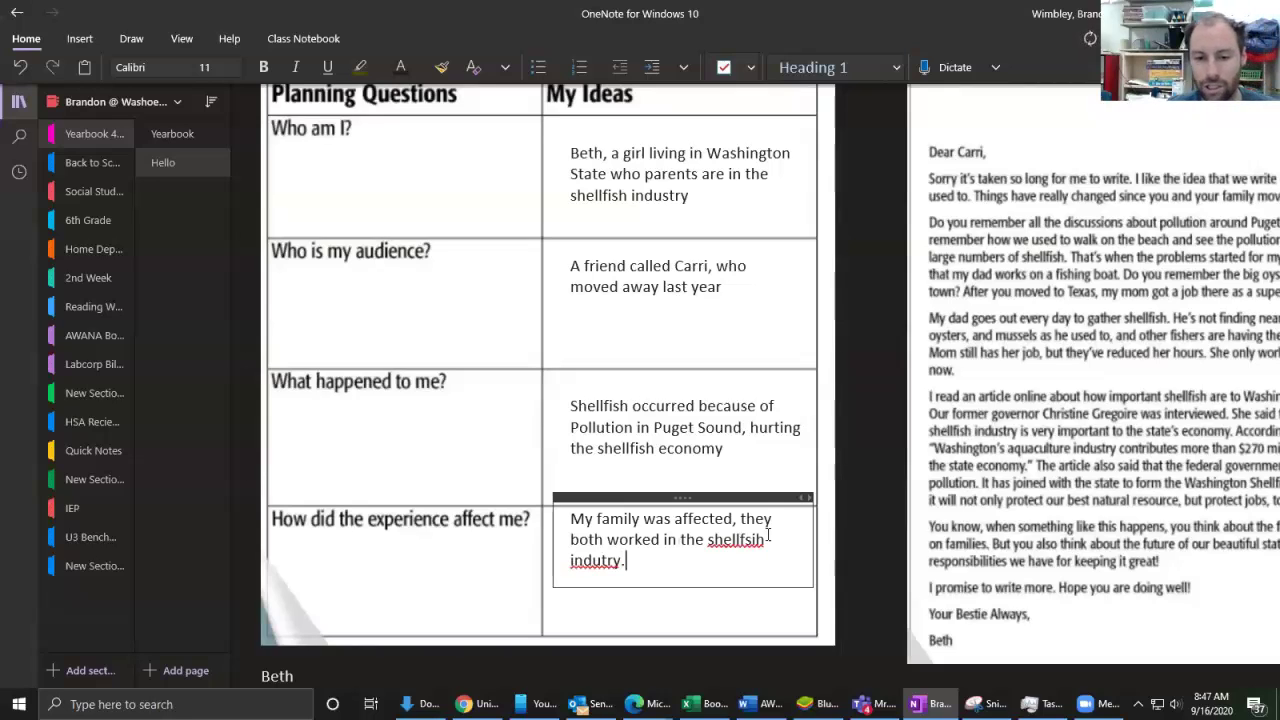
# Step: Correct the misspellings of 'shellfish', 'industry' and 'affected' in the answer
pyautogui.rightClick(717, 538)
pyautogui.click(998, 256)
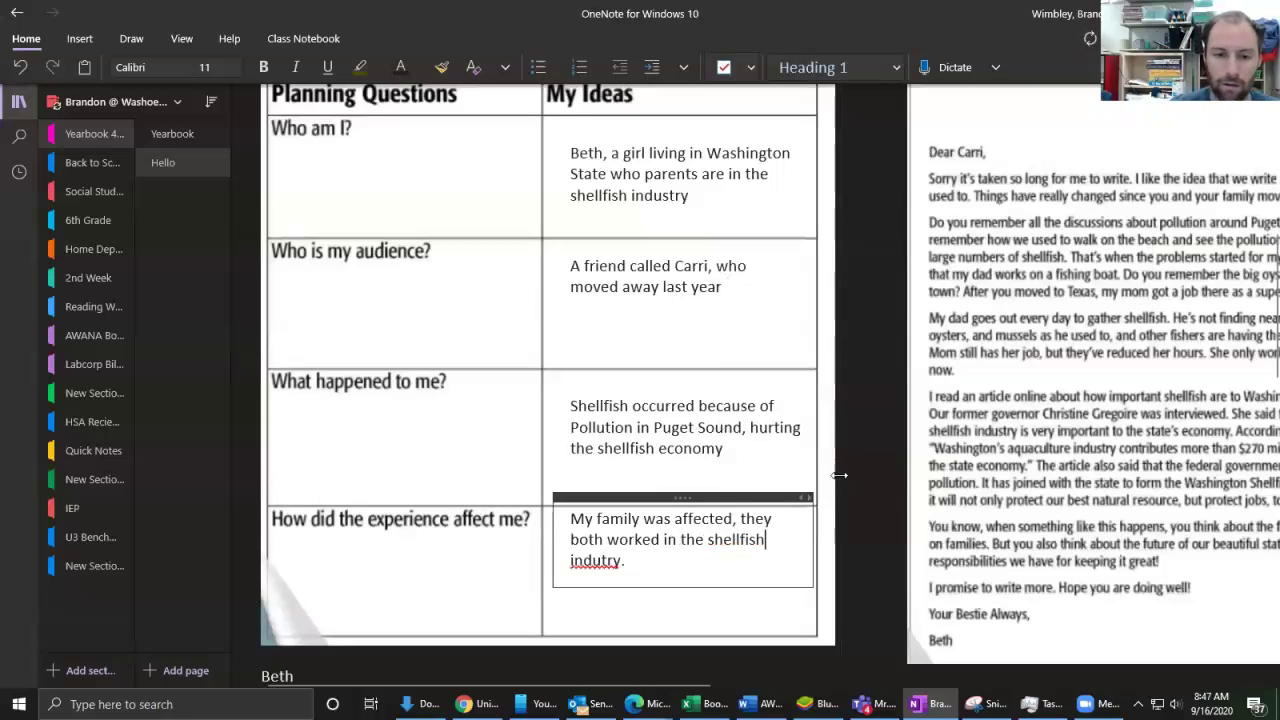
pyautogui.rightClick(585, 558)
pyautogui.click(858, 267)
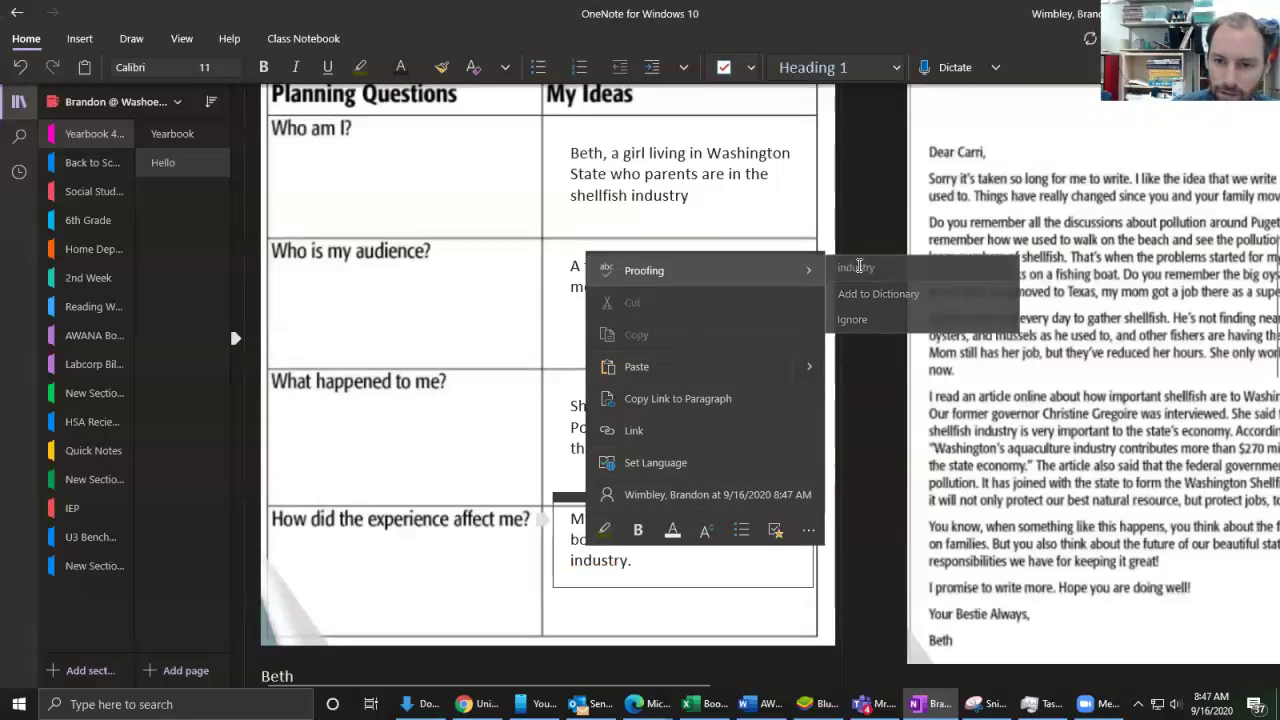
pyautogui.click(722, 519)
pyautogui.write('ected, they')
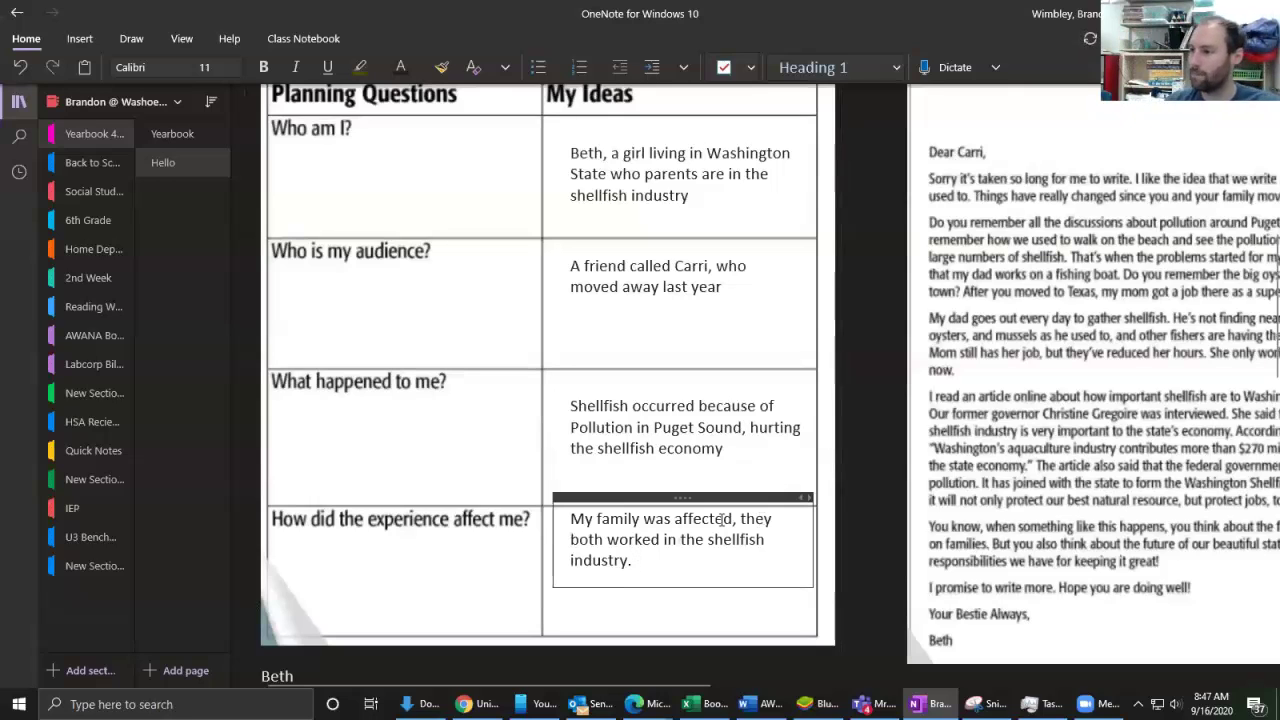
# Step: Append 'I read about an initiative to help the shellfish industry.', fixing 'initiative' and 'shellfish' spellings
pyautogui.hotkey('ctrl', 'End')
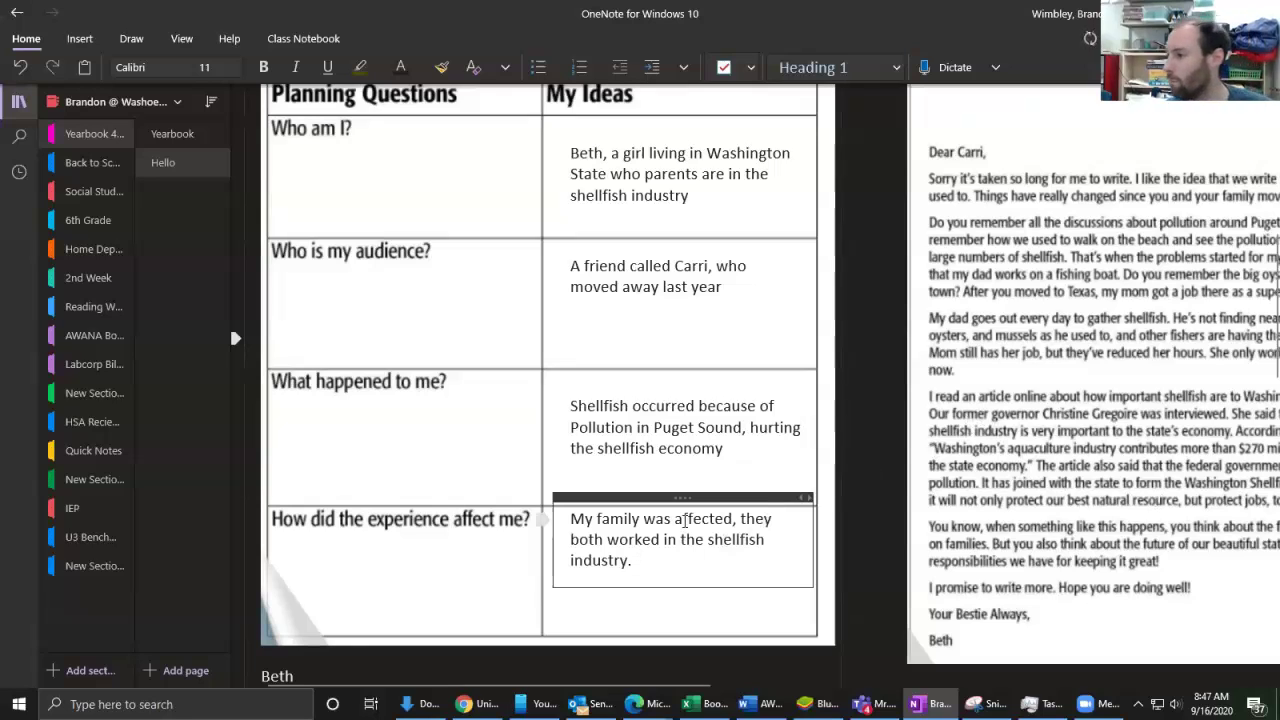
pyautogui.write('I')
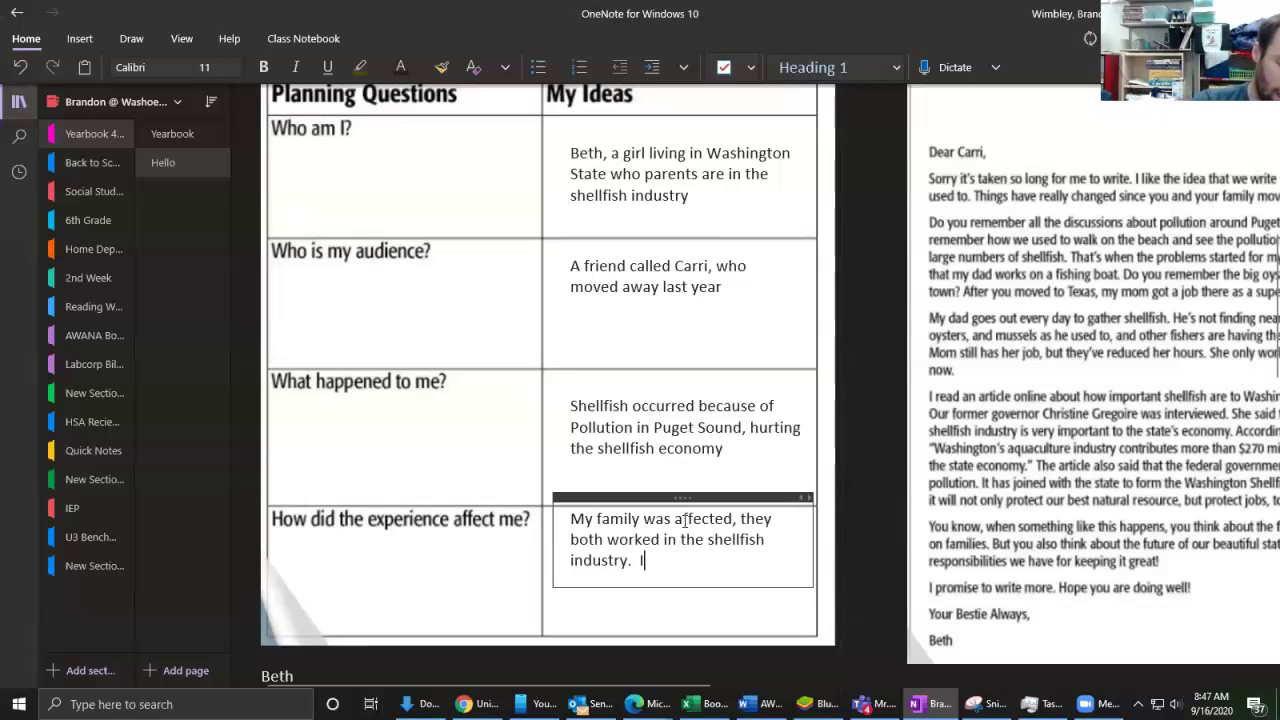
pyautogui.write(' read about')
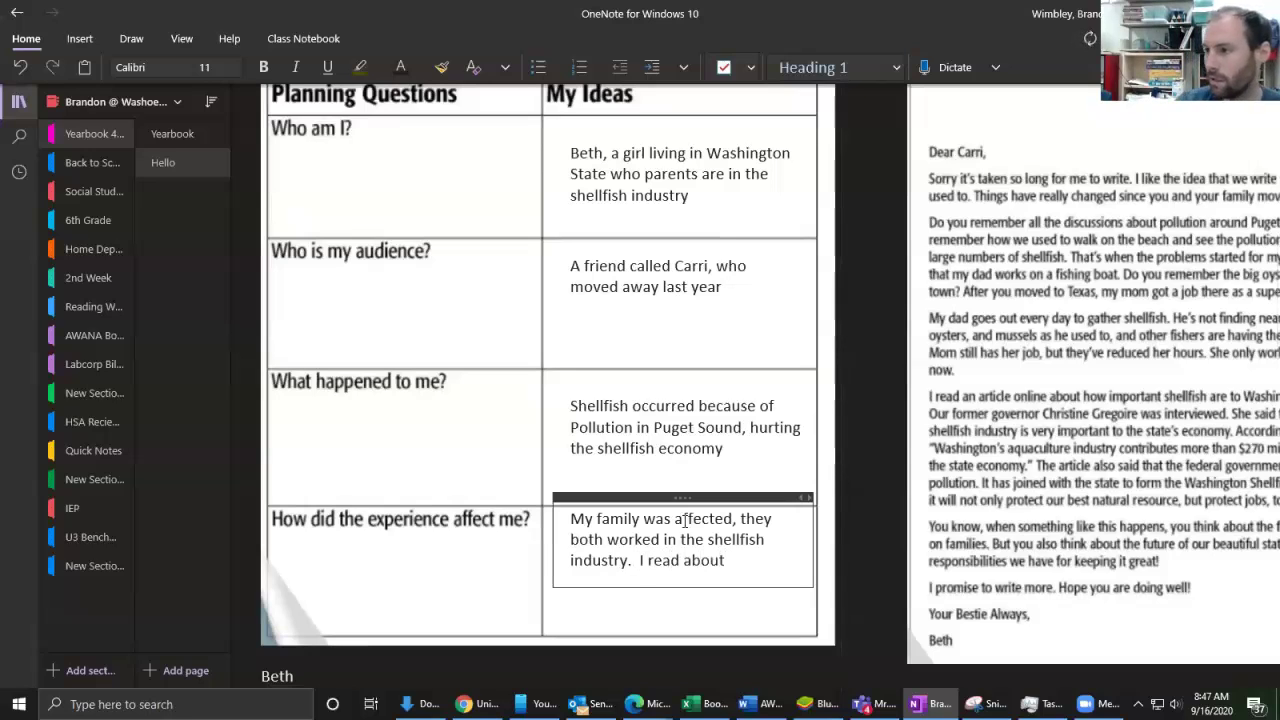
pyautogui.write(' an initi')
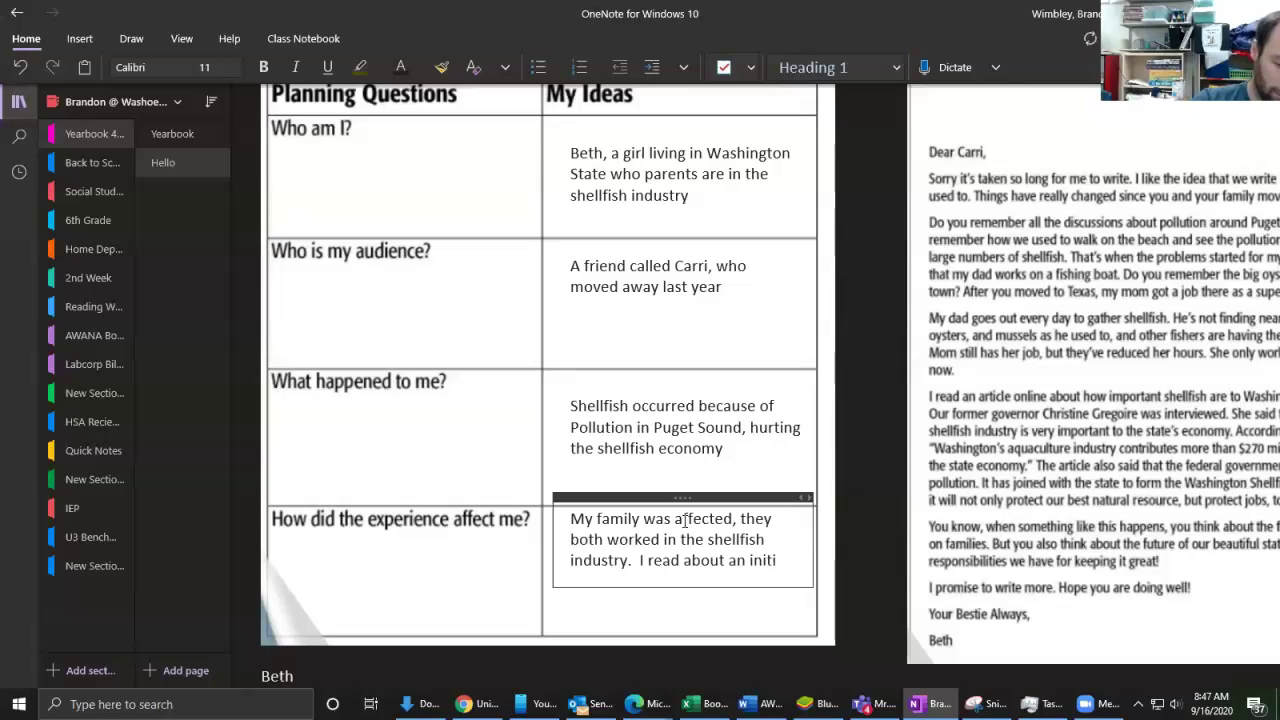
pyautogui.write('tive to help')
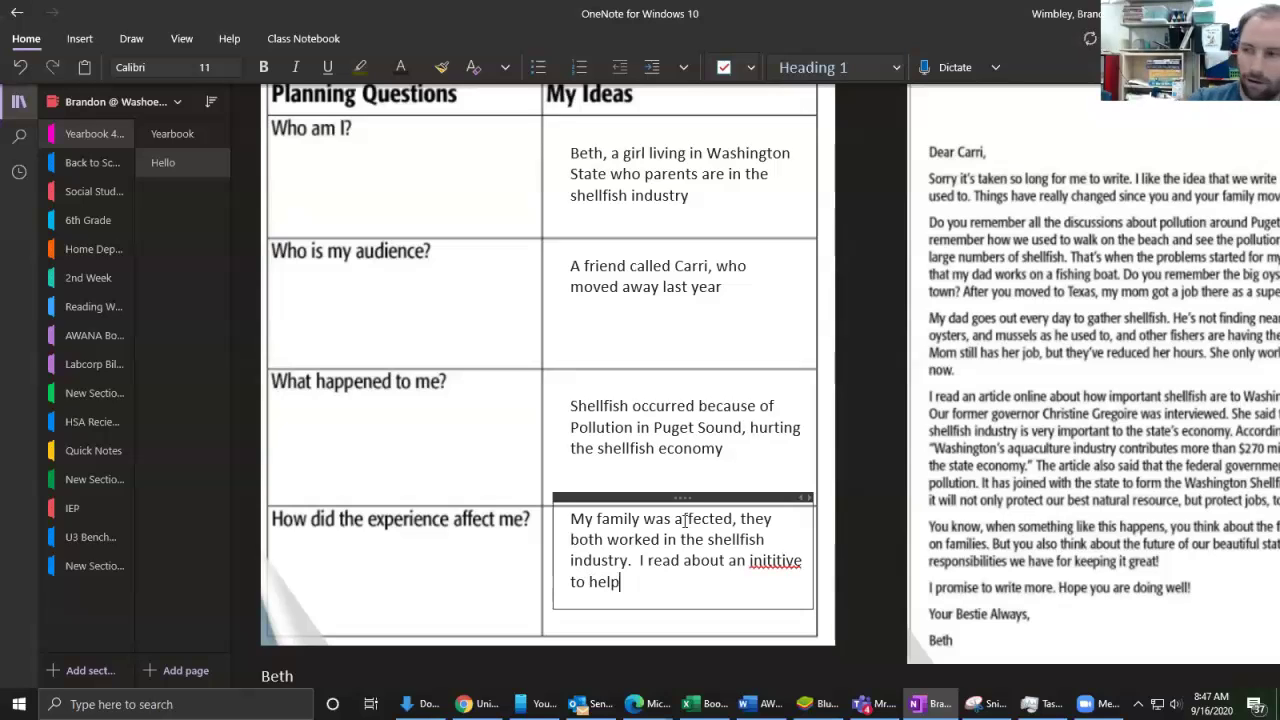
pyautogui.write(' the')
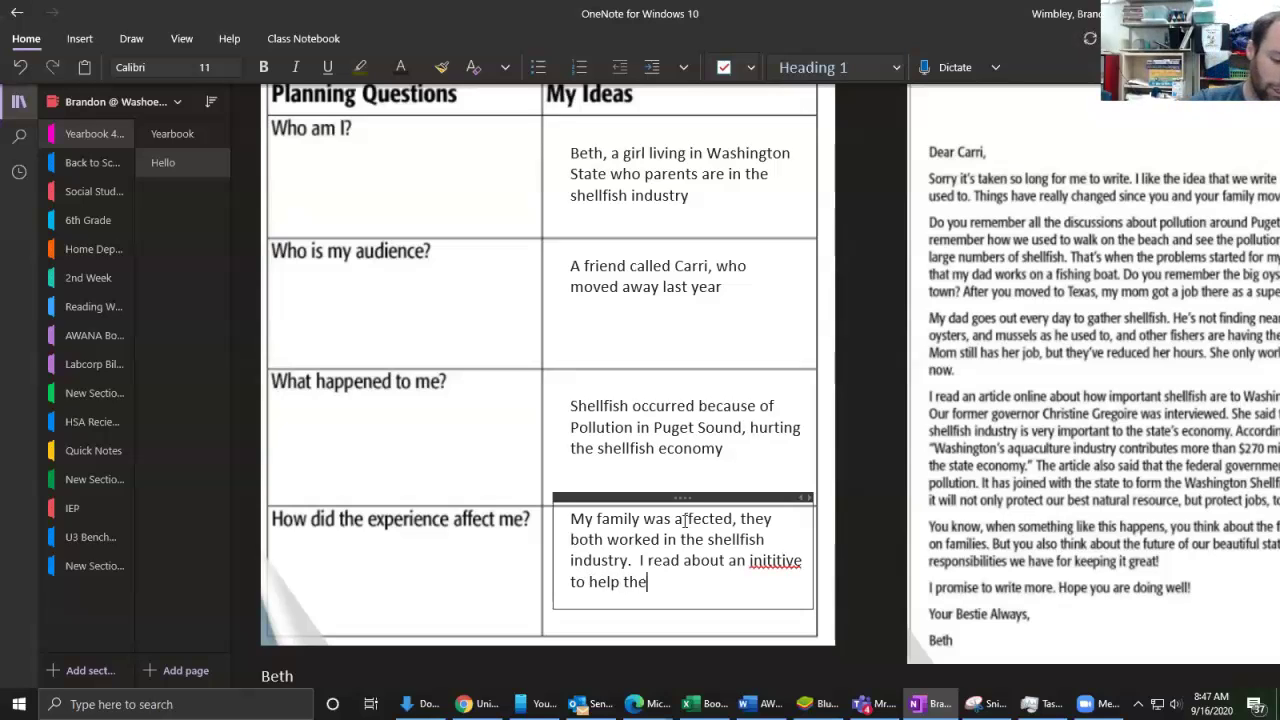
pyautogui.write(' shellfsih industry')
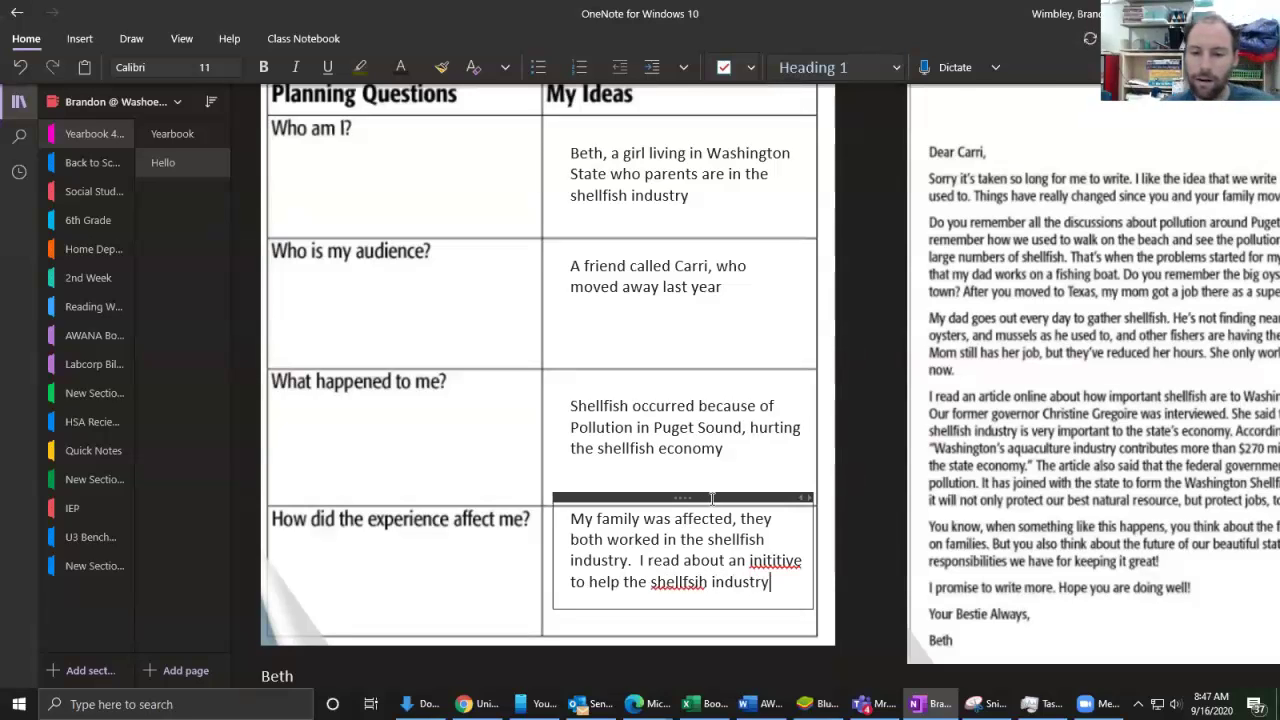
pyautogui.rightClick(785, 555)
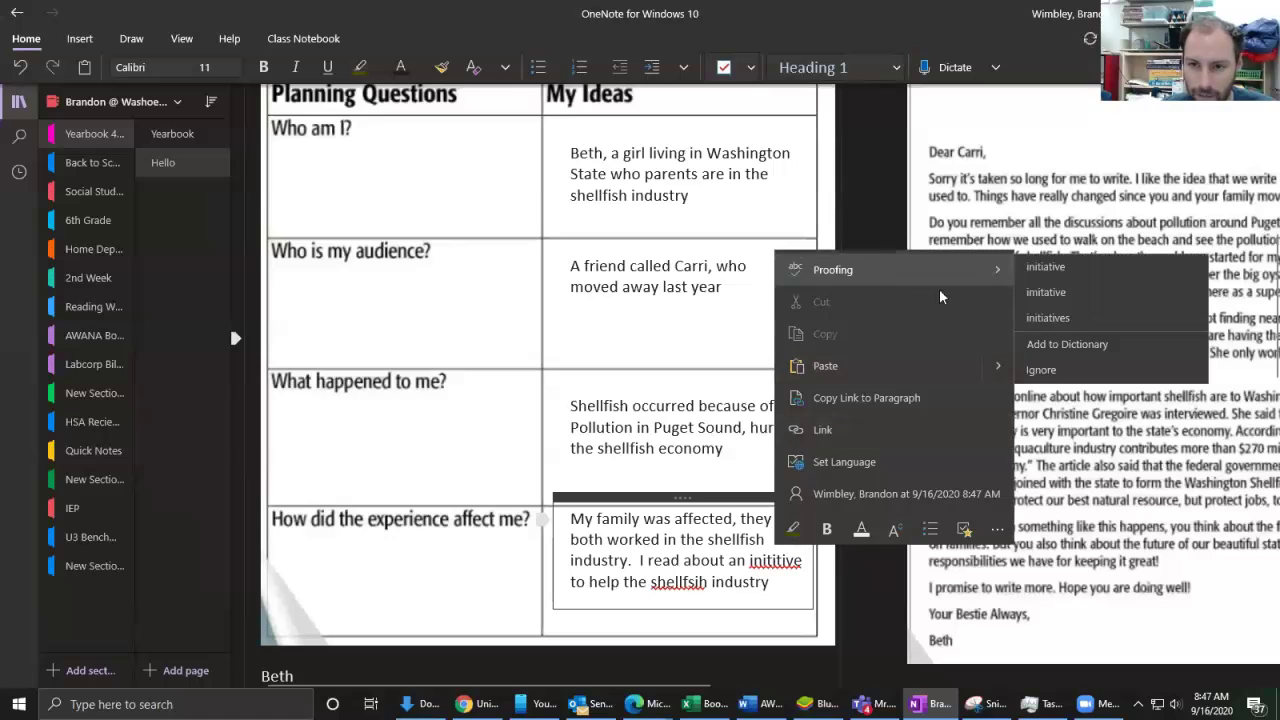
pyautogui.click(1045, 267)
pyautogui.rightClick(738, 582)
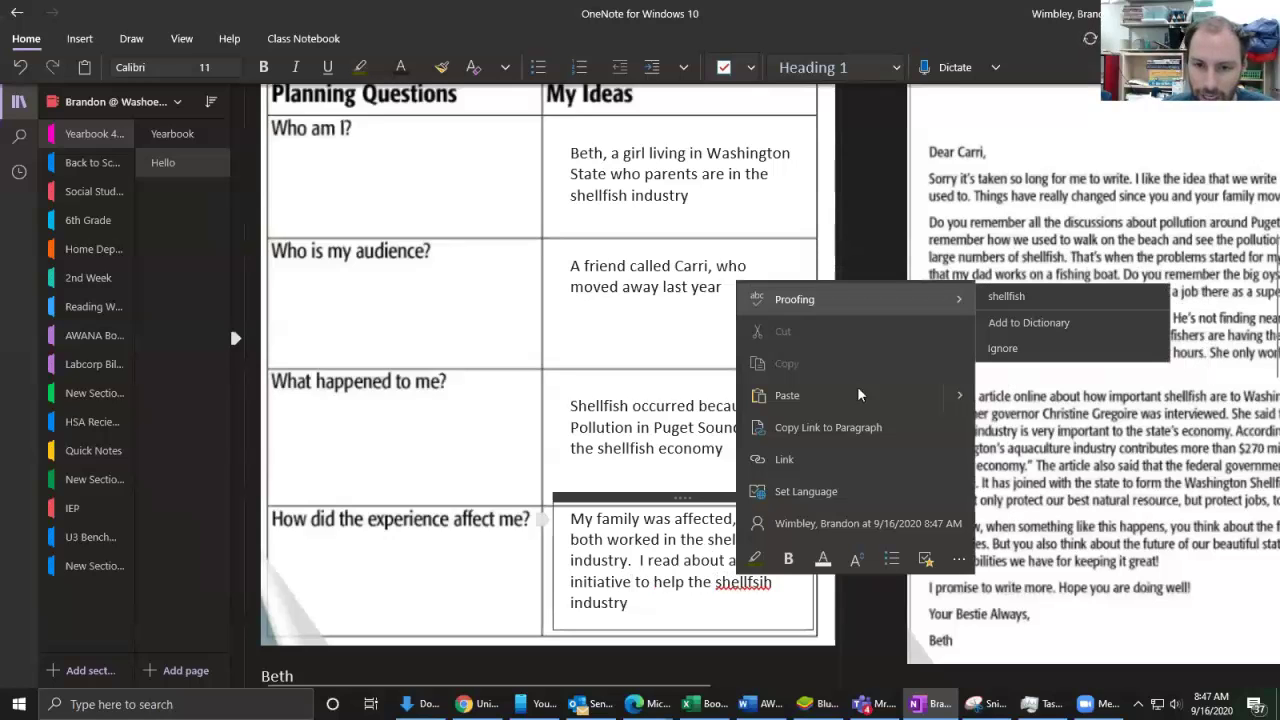
pyautogui.click(1022, 293)
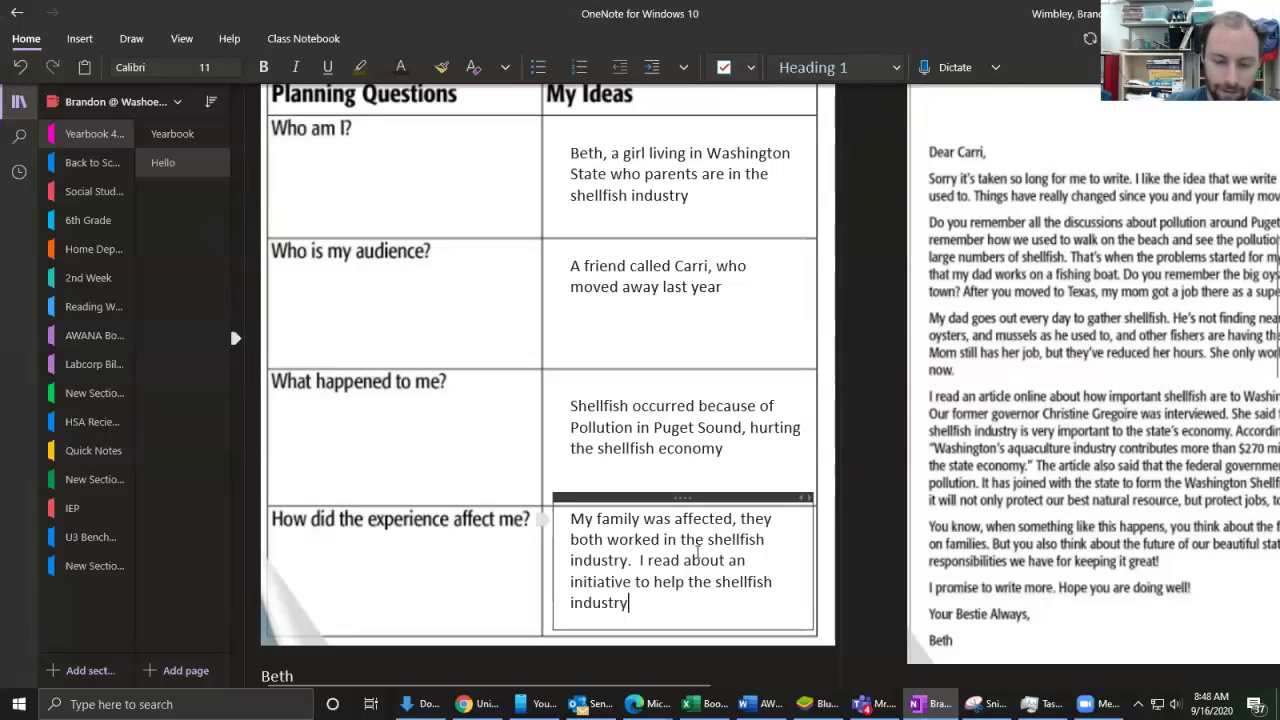
pyautogui.write('.')
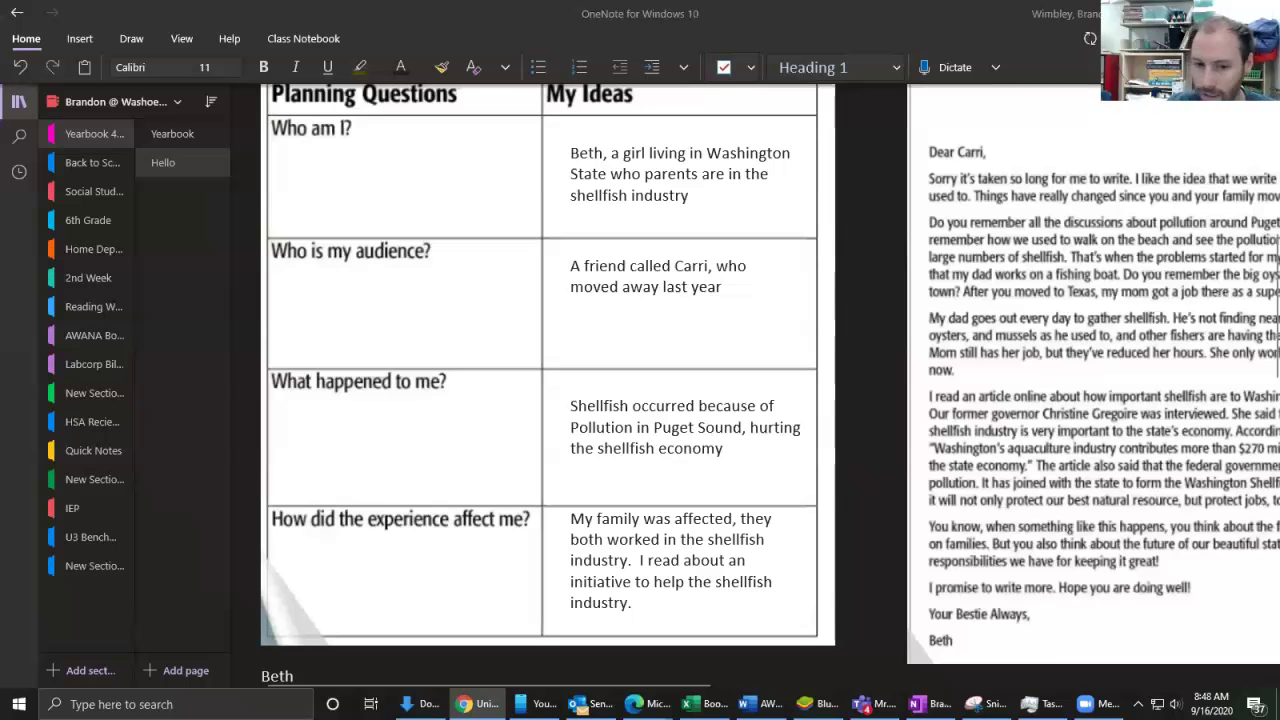
pyautogui.scroll(2, 654, 374)
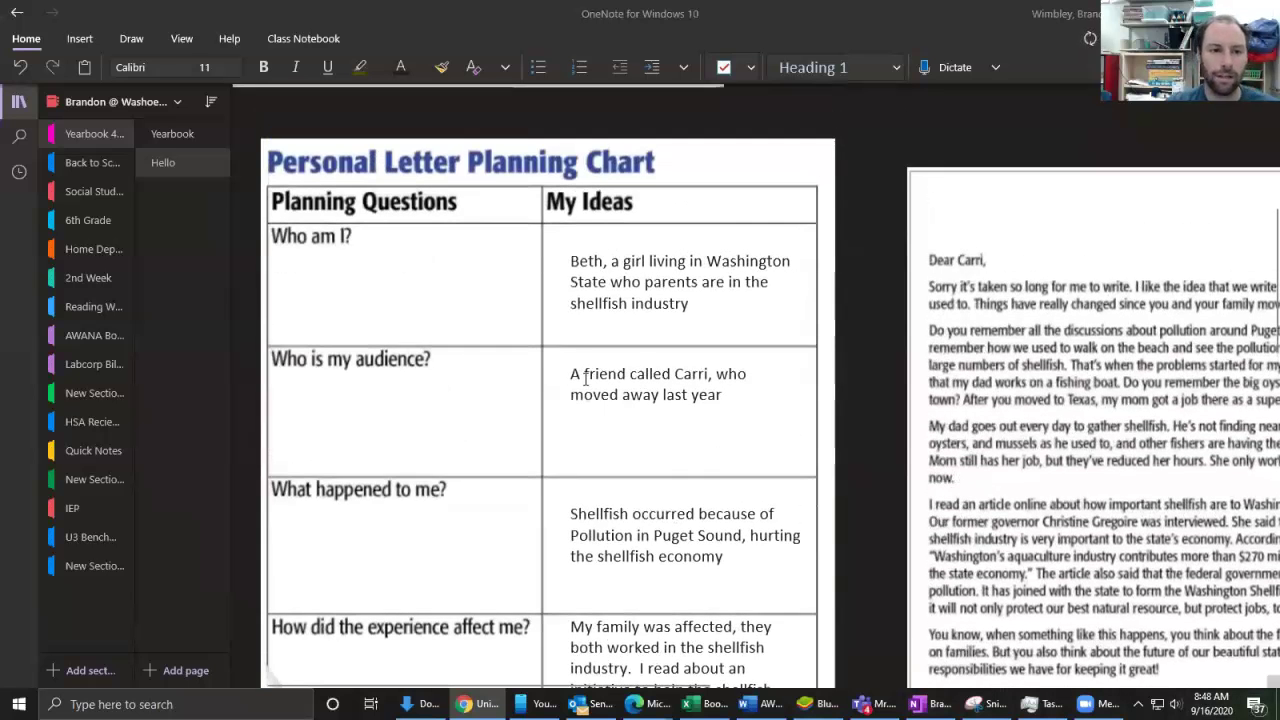
pyautogui.scroll(-2, 586, 377)
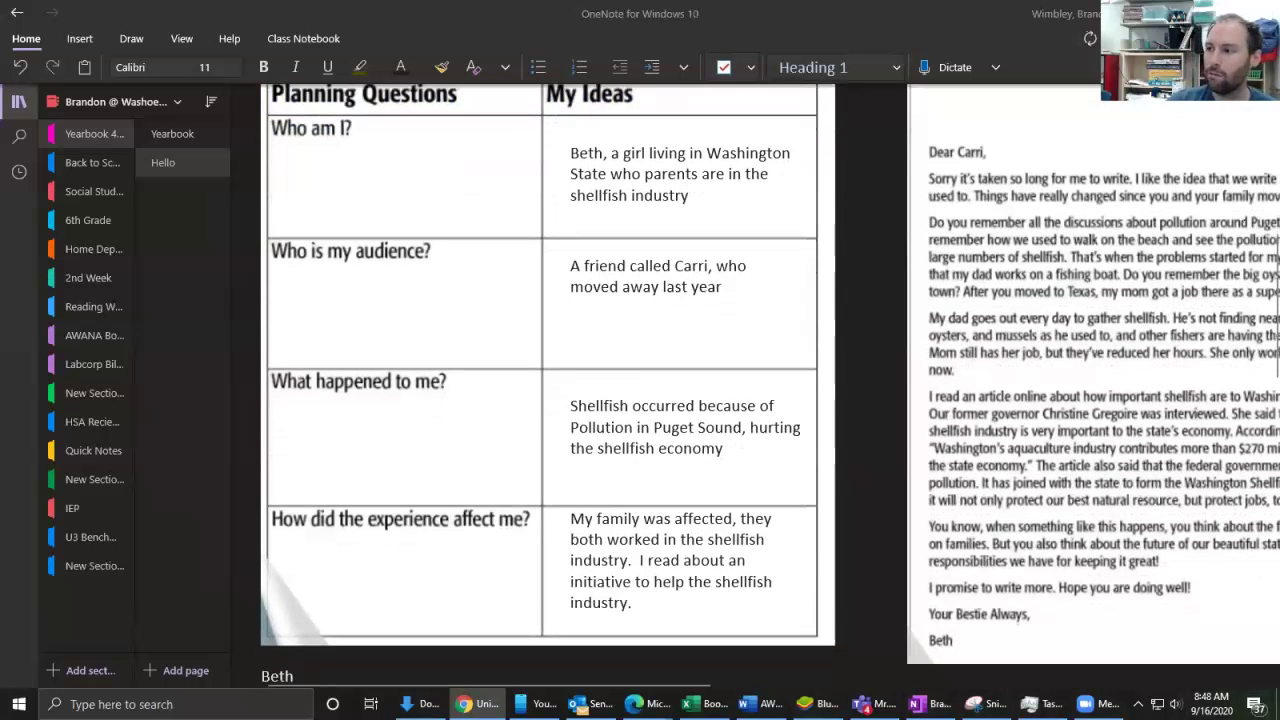